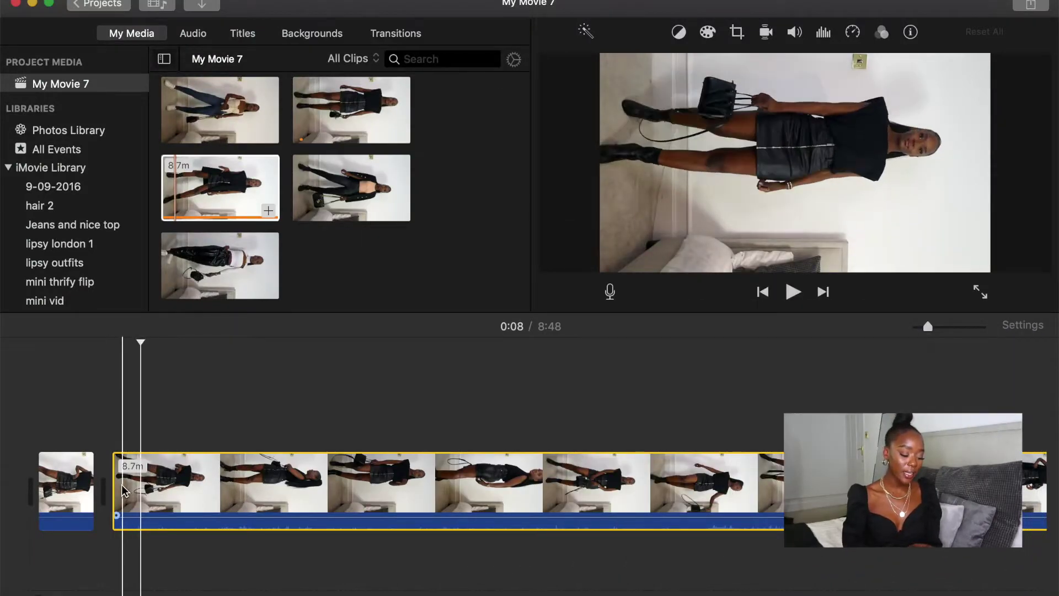
Trim the long clip's start slightly so the movie totals 8:40, and play it back to review
drag(114, 493, 142, 498)
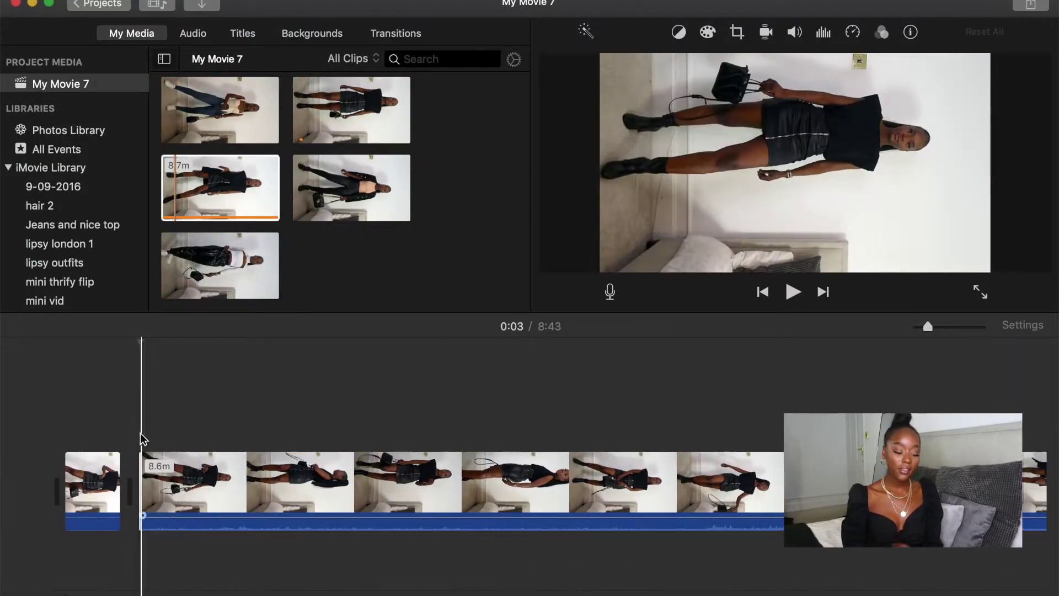
key(space)
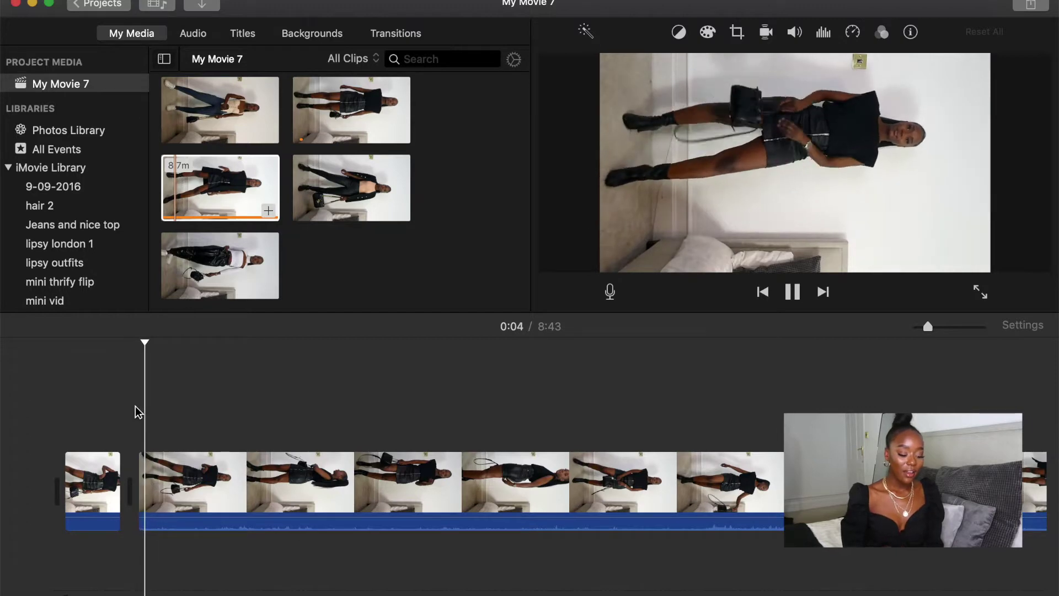
key(space)
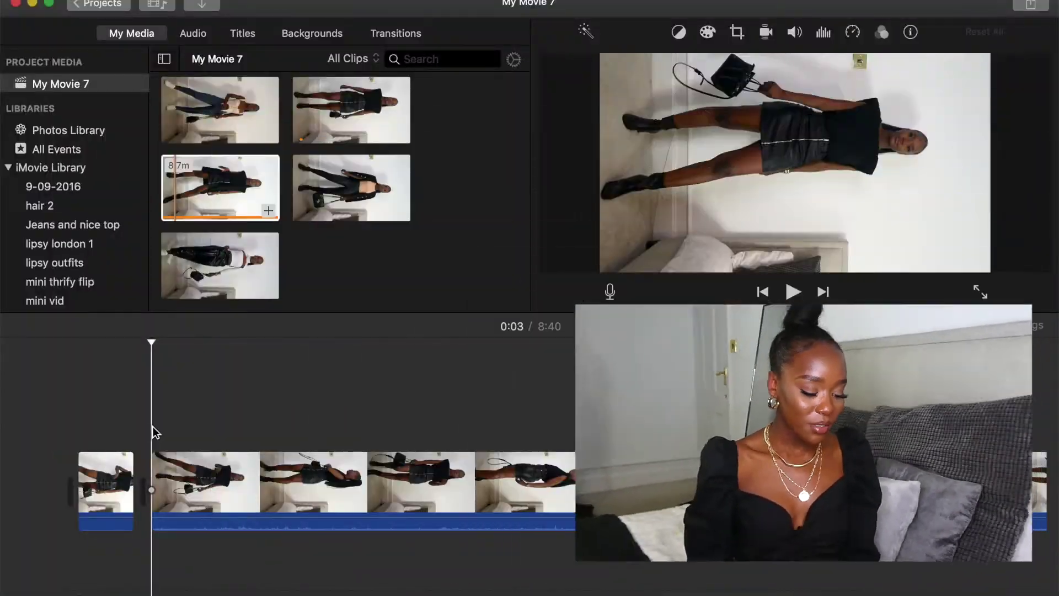
key(space)
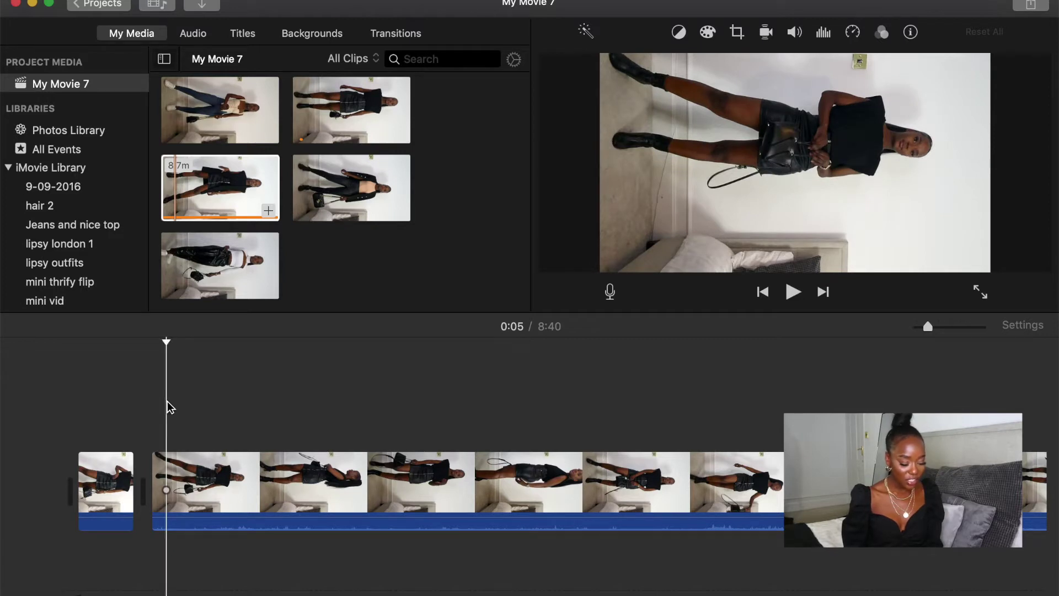
Split the long clip at the playhead, then split it again at 0:42
right_click(168, 511)
click(218, 469)
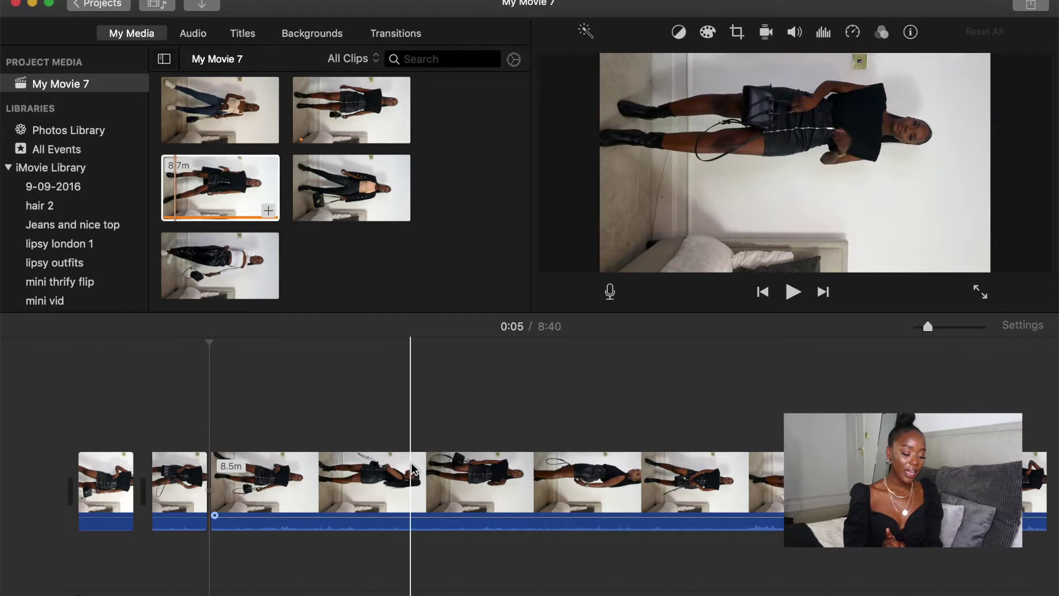
click(414, 469)
right_click(413, 469)
click(425, 466)
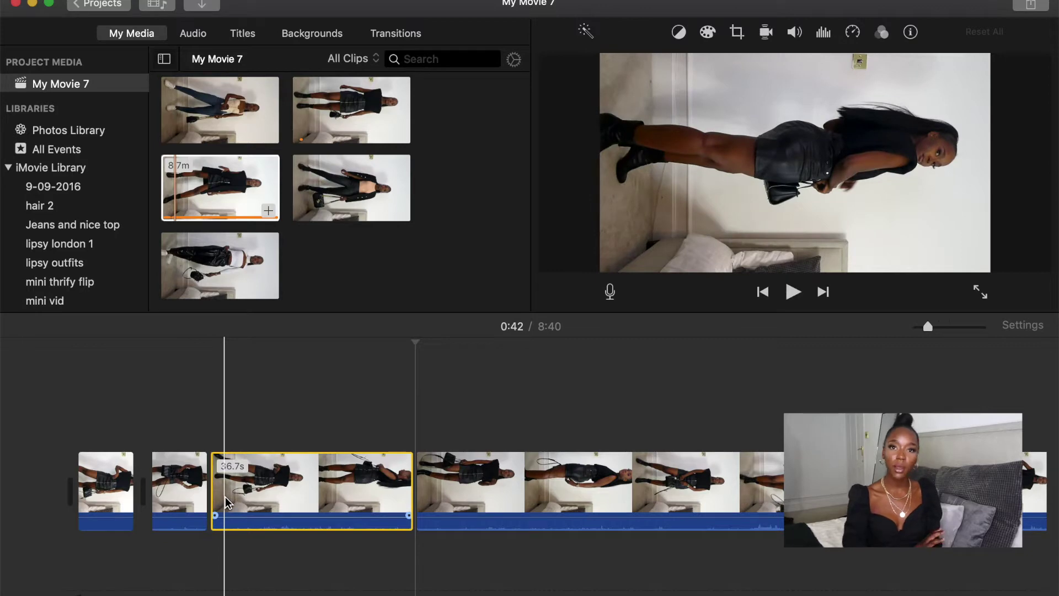
Insert a freeze frame at the playhead and delete the unwanted short clip
right_click(226, 502)
click(264, 482)
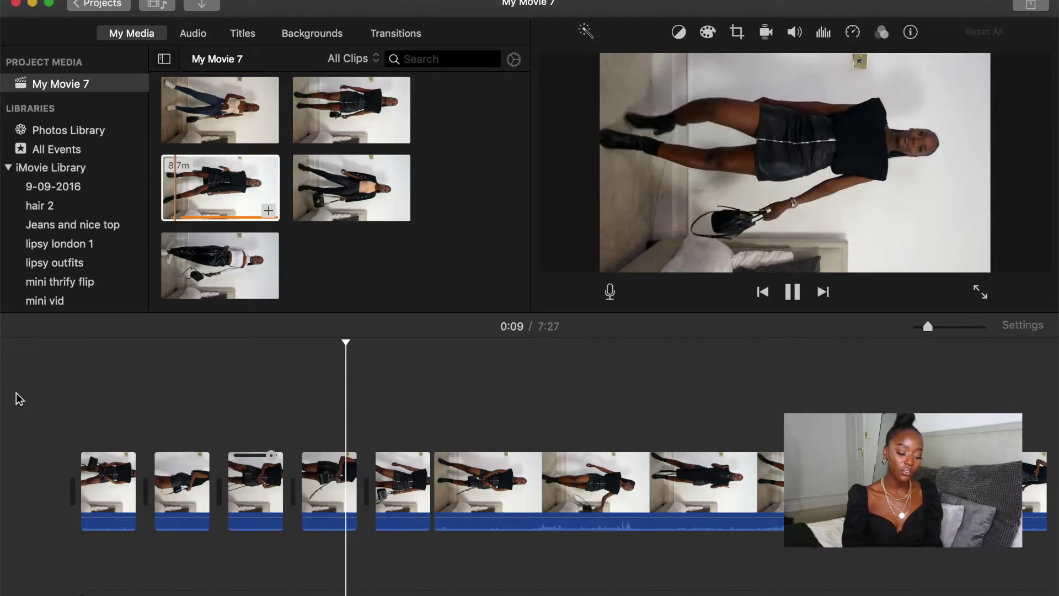
key(space)
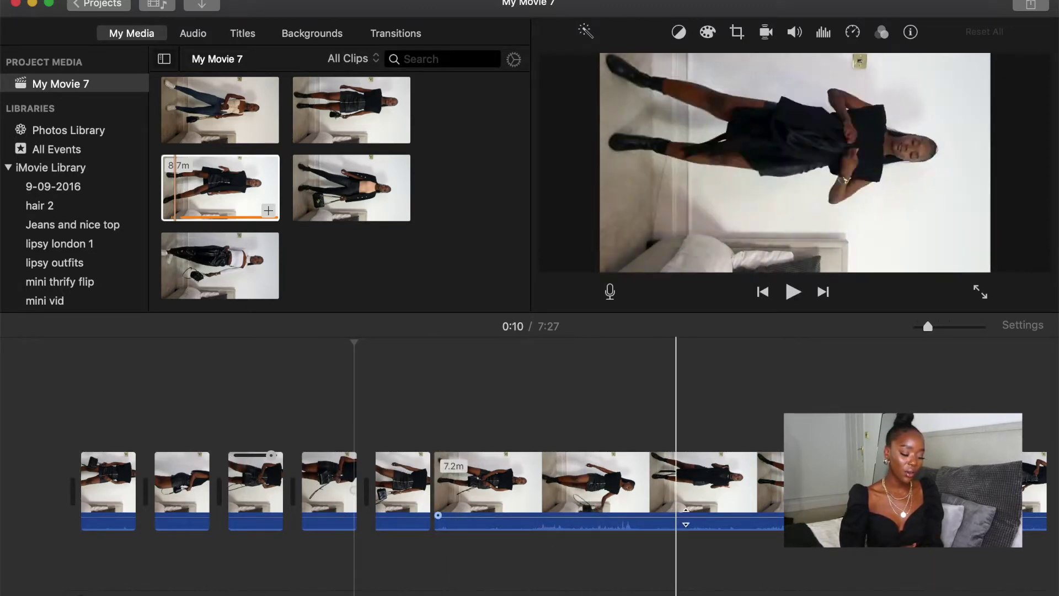
click(396, 475)
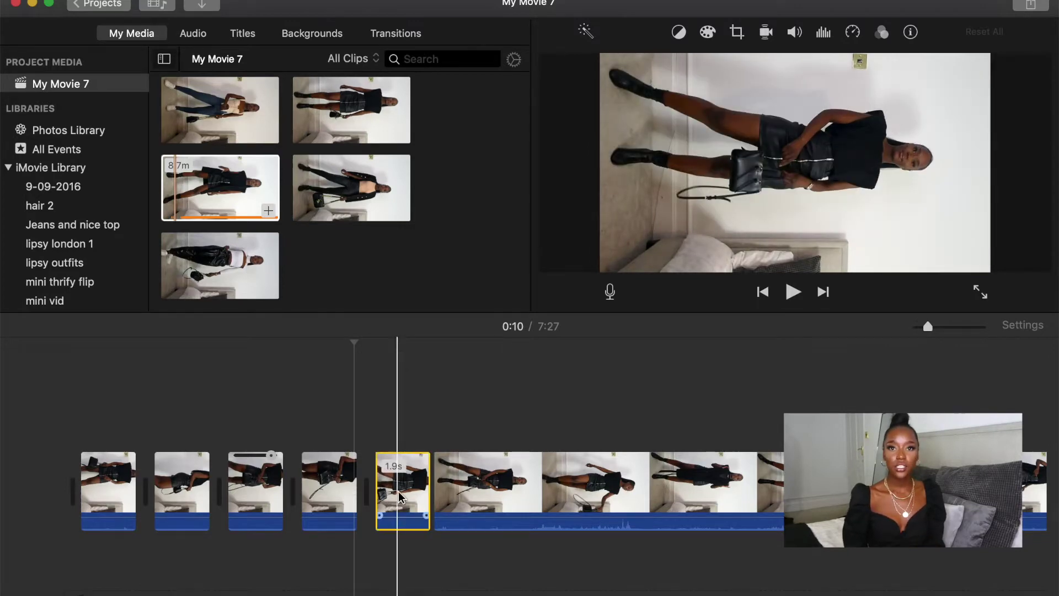
key(Delete)
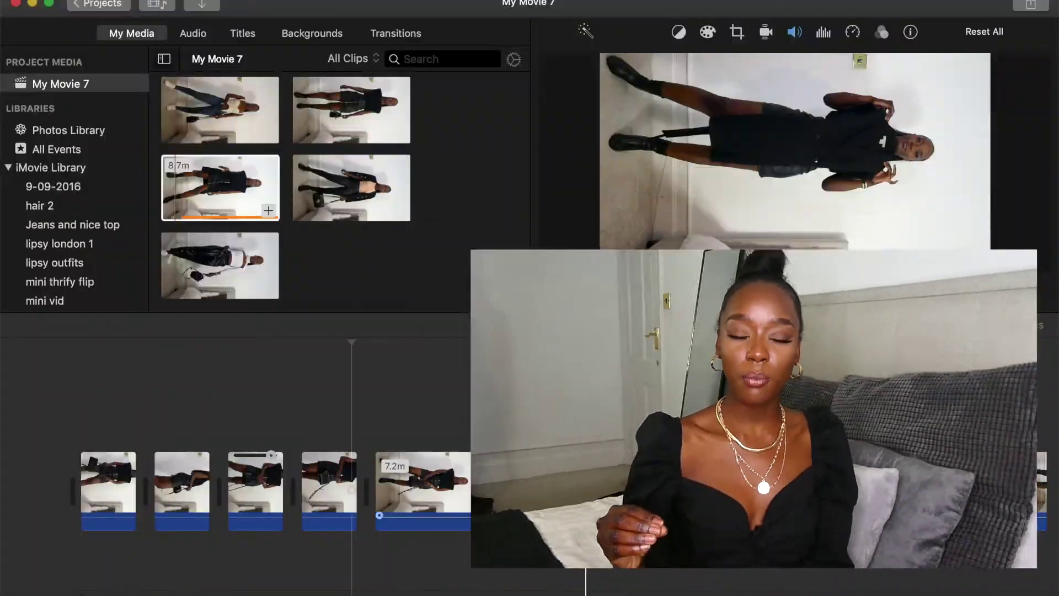
Split the long clip at the playhead and delete the unwanted first part
click(586, 486)
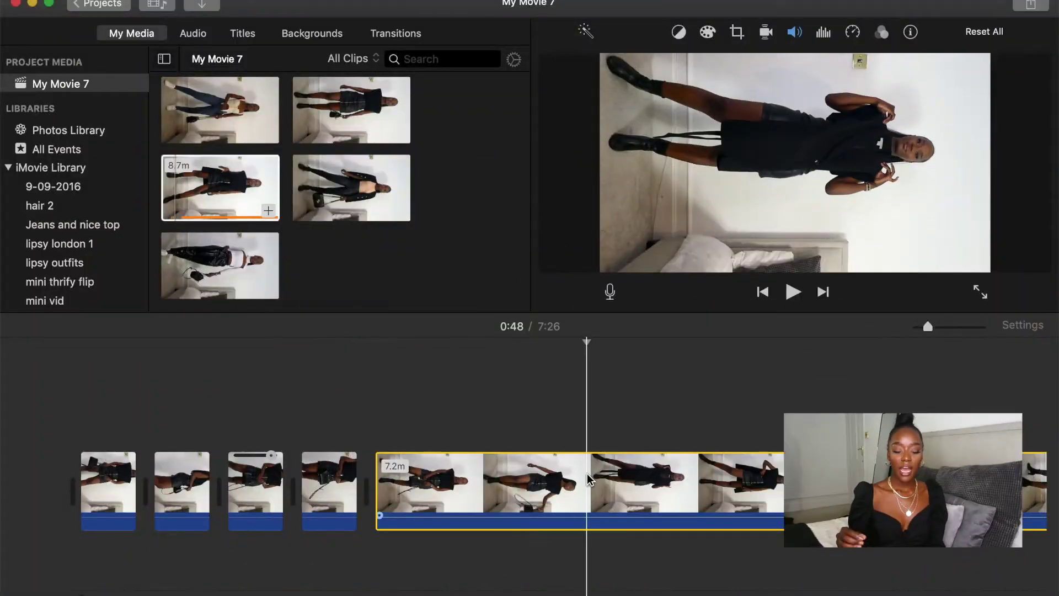
right_click(590, 485)
click(618, 466)
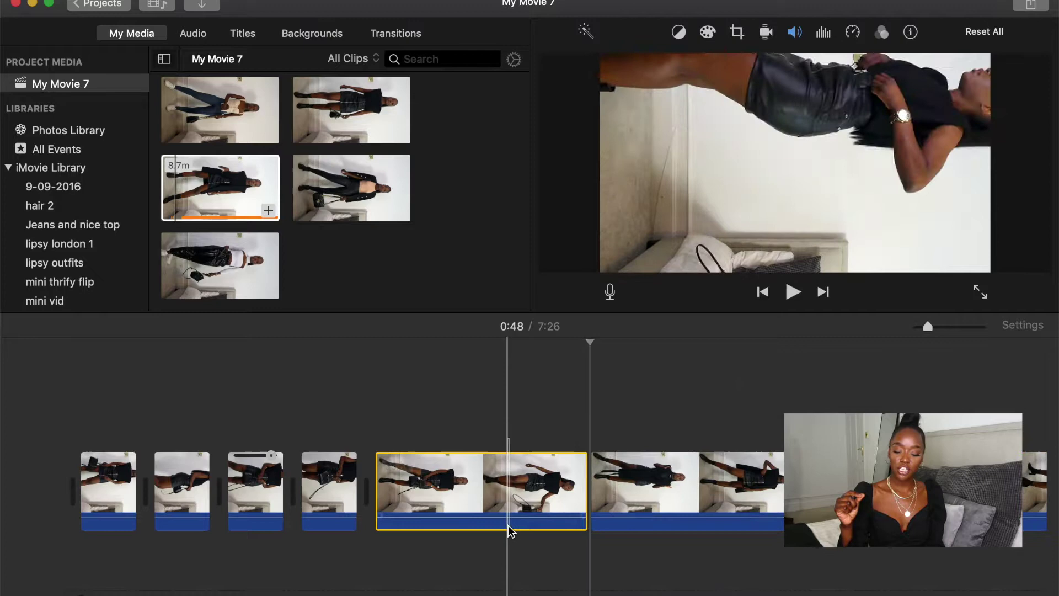
key(Delete)
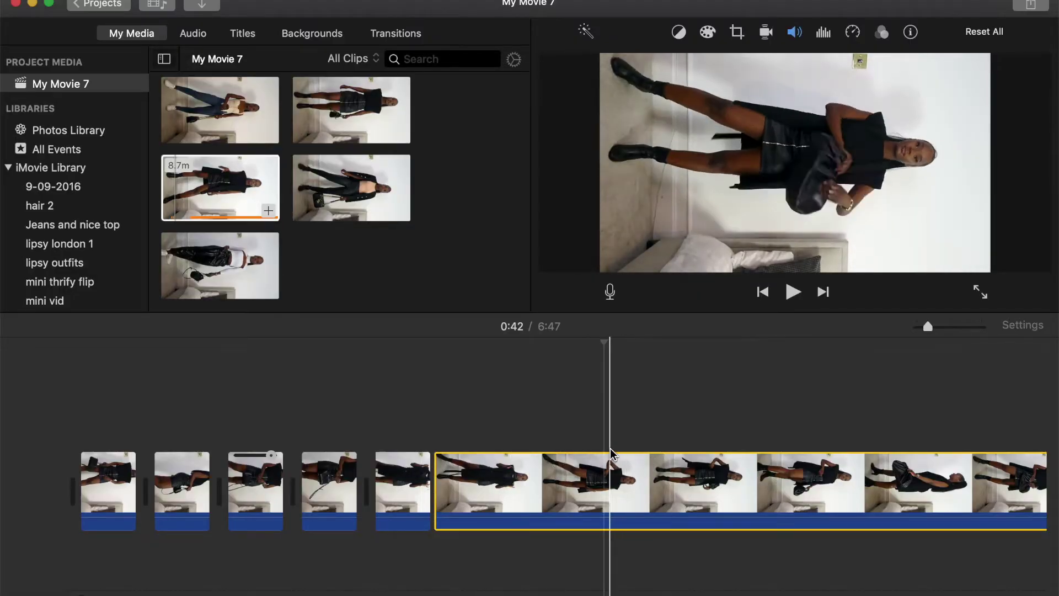
Split the clip at 0:43, delete the unwanted footage, and select the 0.8 s clip
key(space)
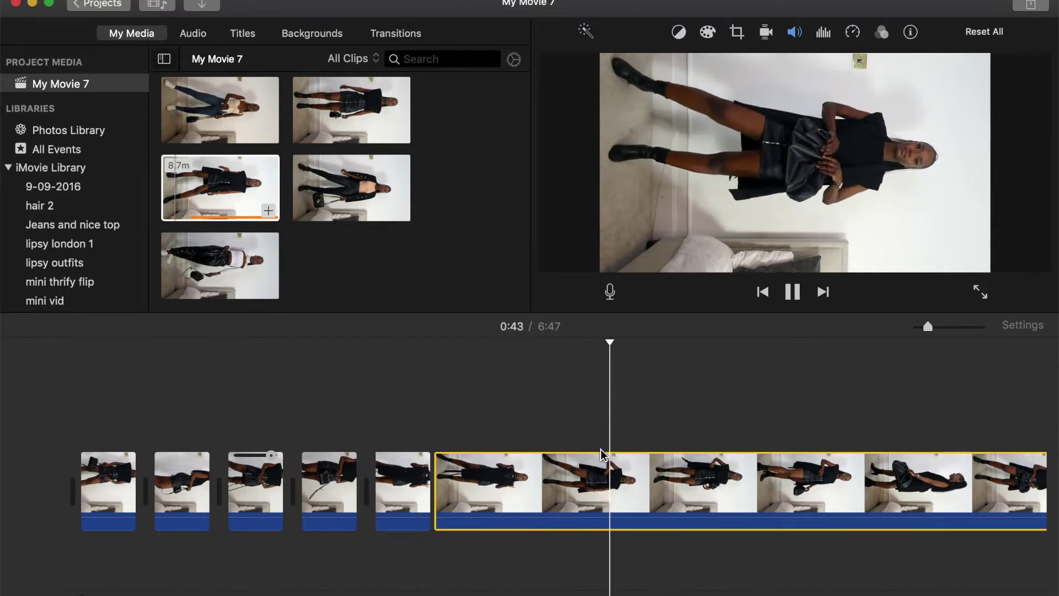
key(space)
right_click(609, 474)
click(626, 466)
key(Delete)
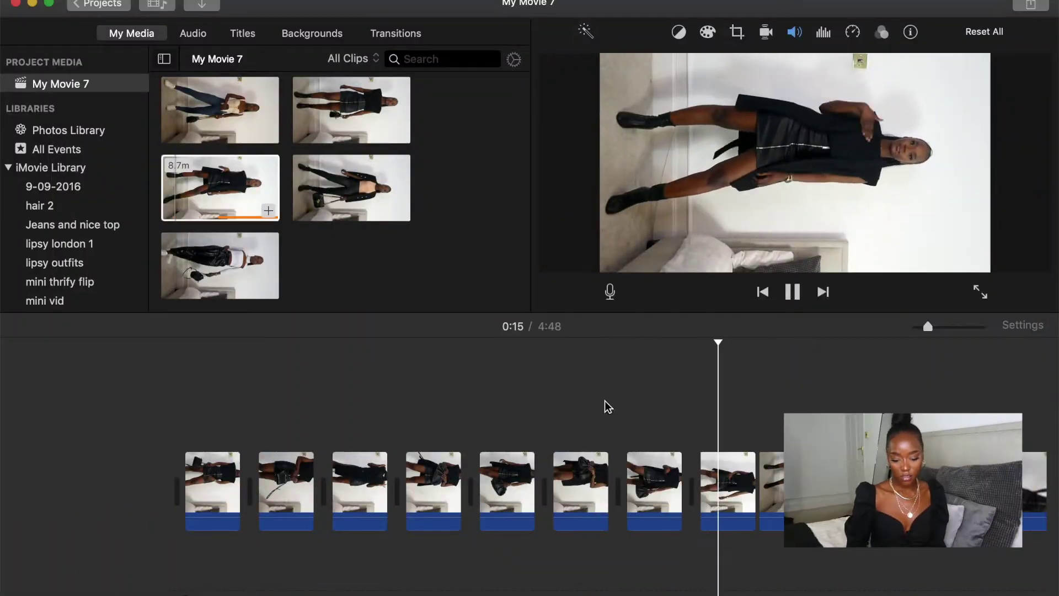
click(654, 485)
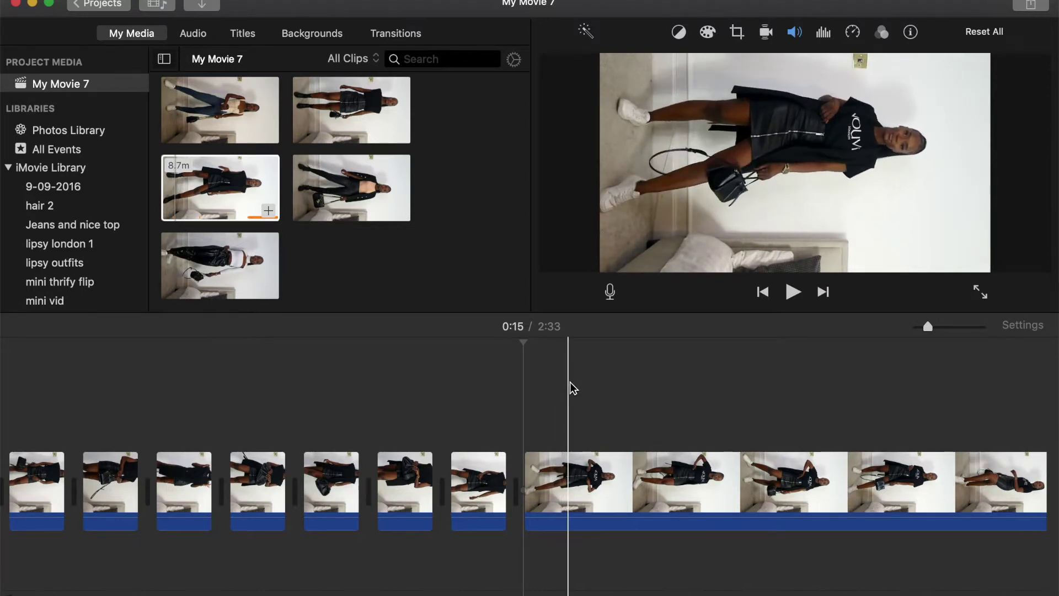
Trim the start of the long clip and another clip's edge, then play back to check
drag(525, 480, 578, 480)
key(space)
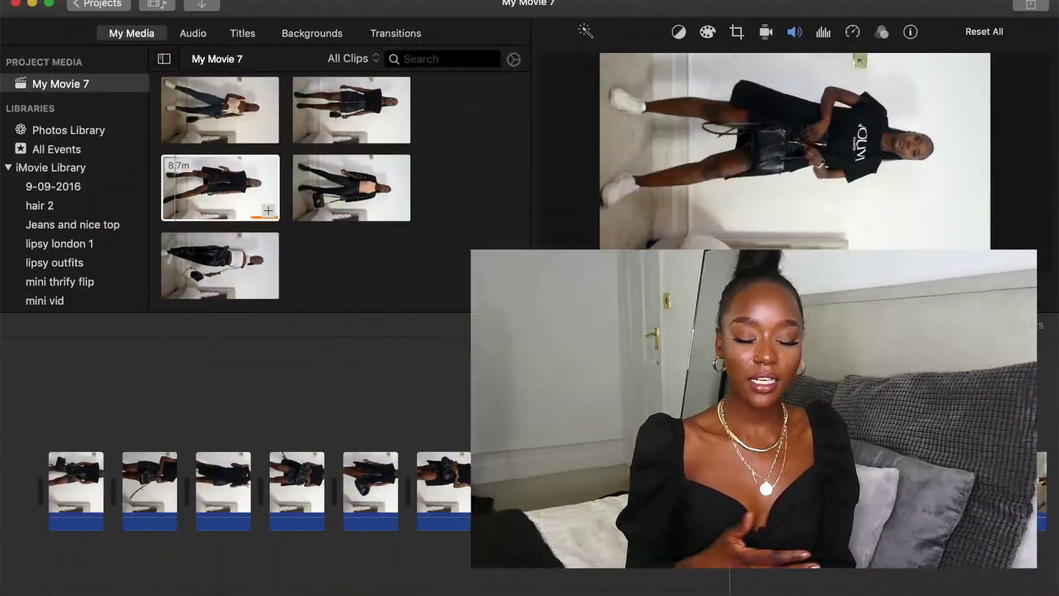
drag(715, 472, 732, 472)
key(space)
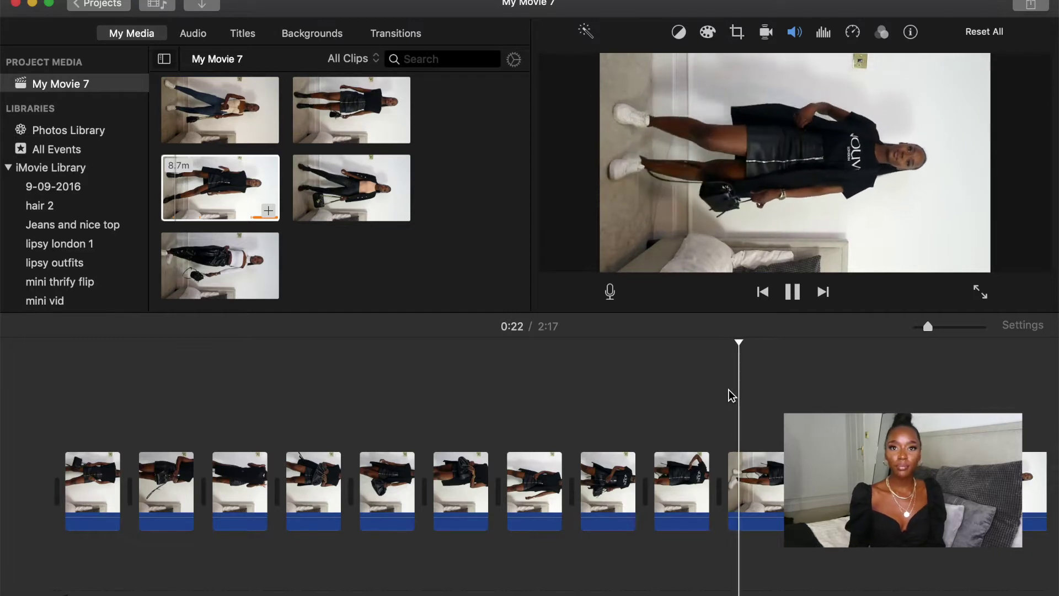
key(space)
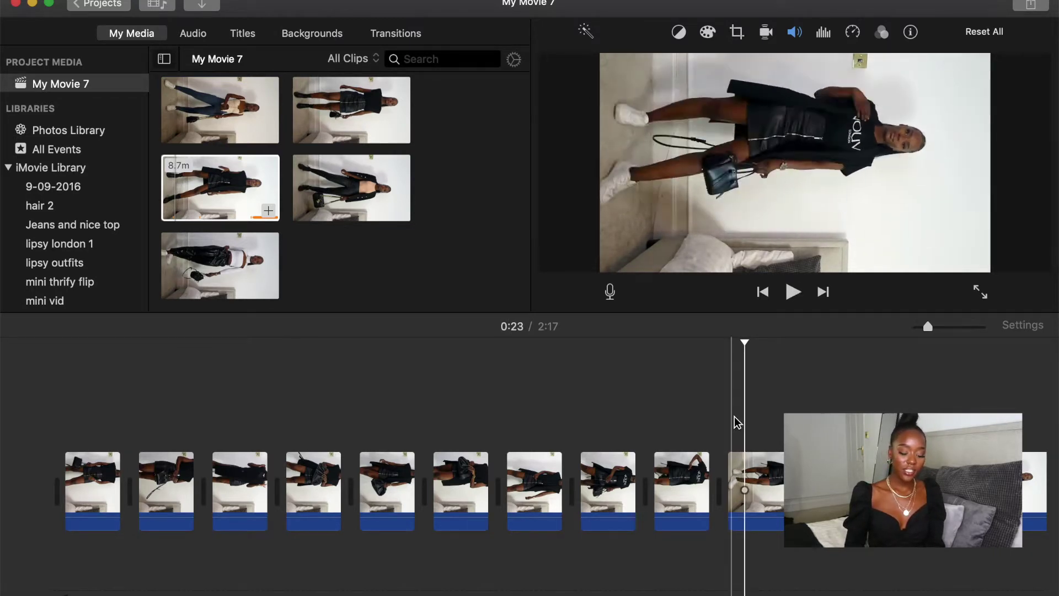
Split the clip at the playhead and move the split-off piece earlier in the timeline
right_click(746, 469)
click(772, 467)
drag(754, 499, 613, 499)
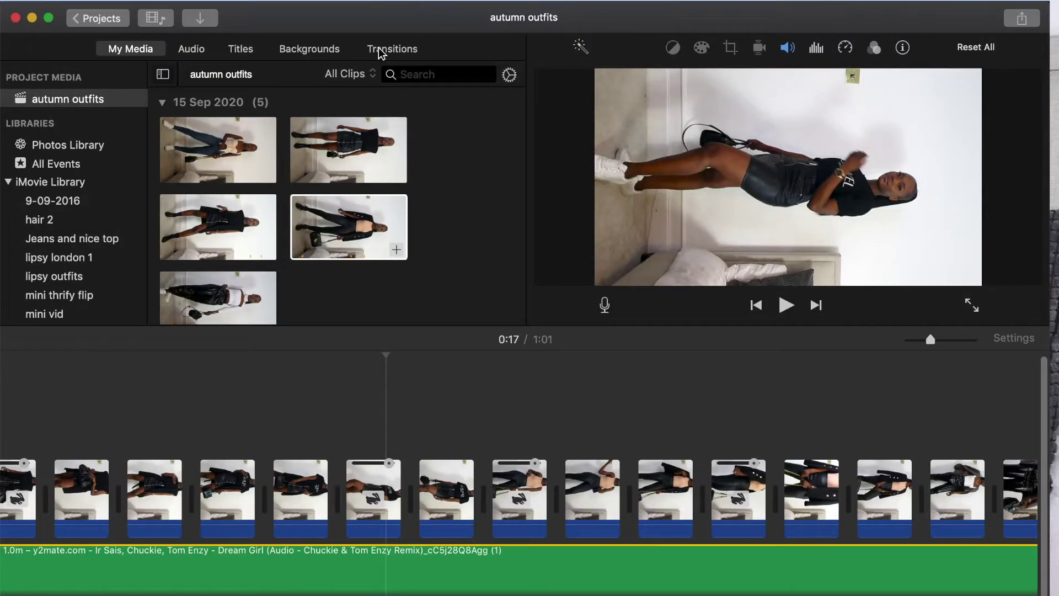
Add a Slide Right transition between the two outfit clips
click(380, 52)
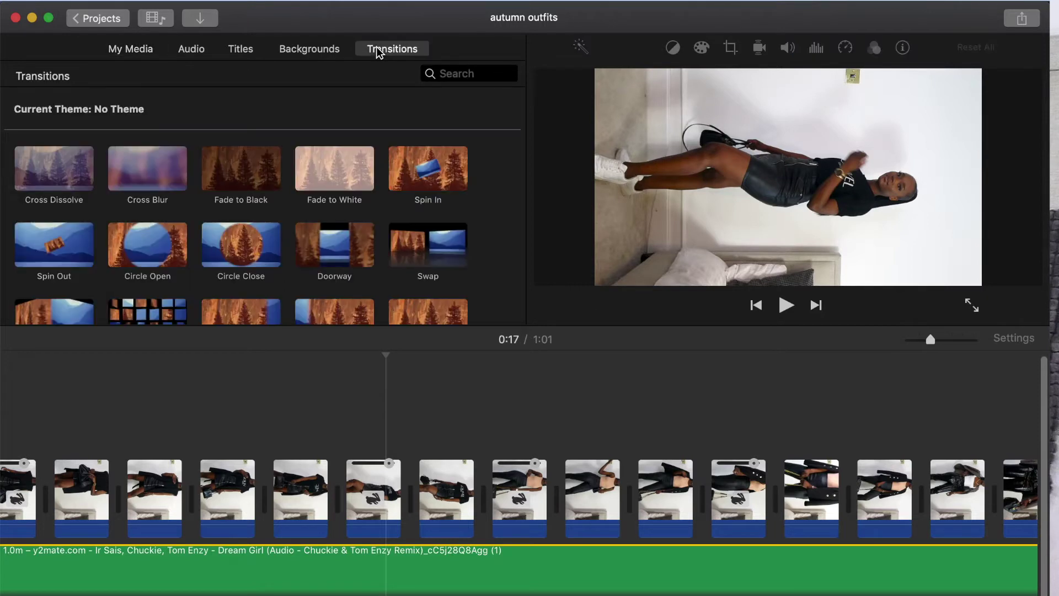
scroll(426, 242, down, 6)
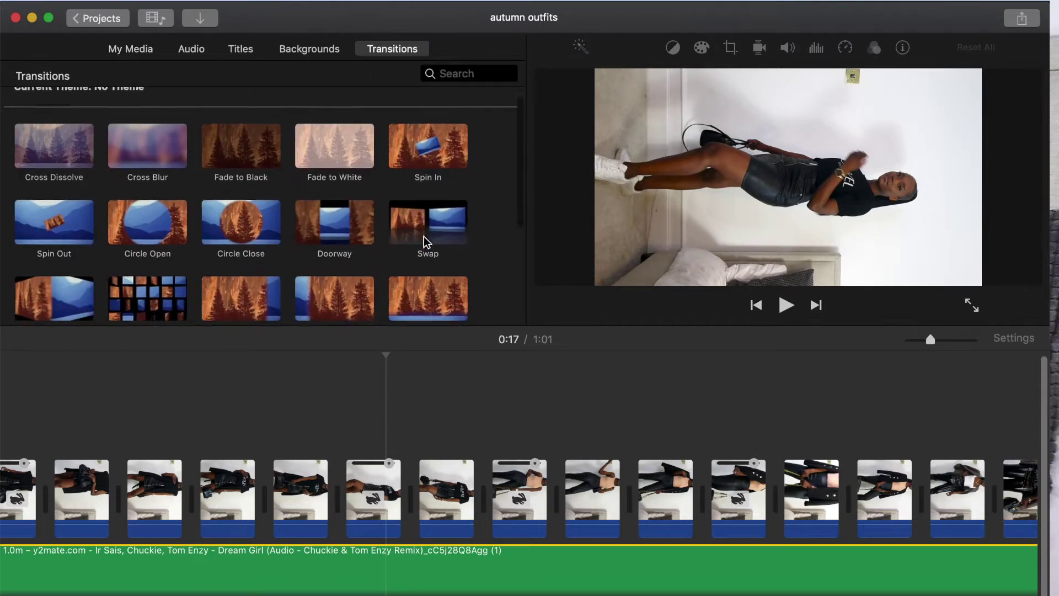
scroll(426, 242, down, 1)
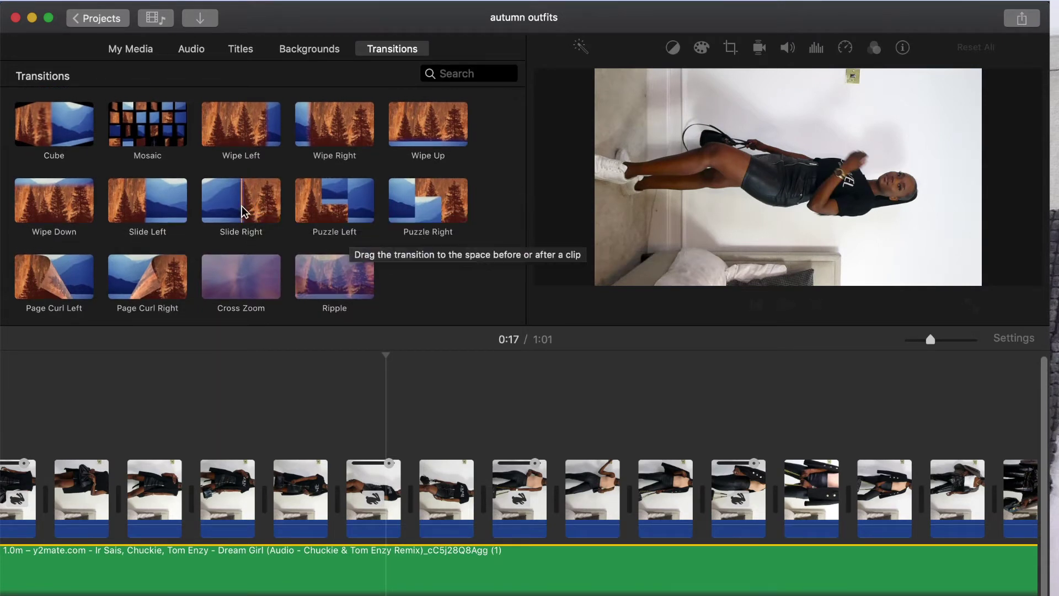
click(269, 214)
drag(269, 214, 463, 404)
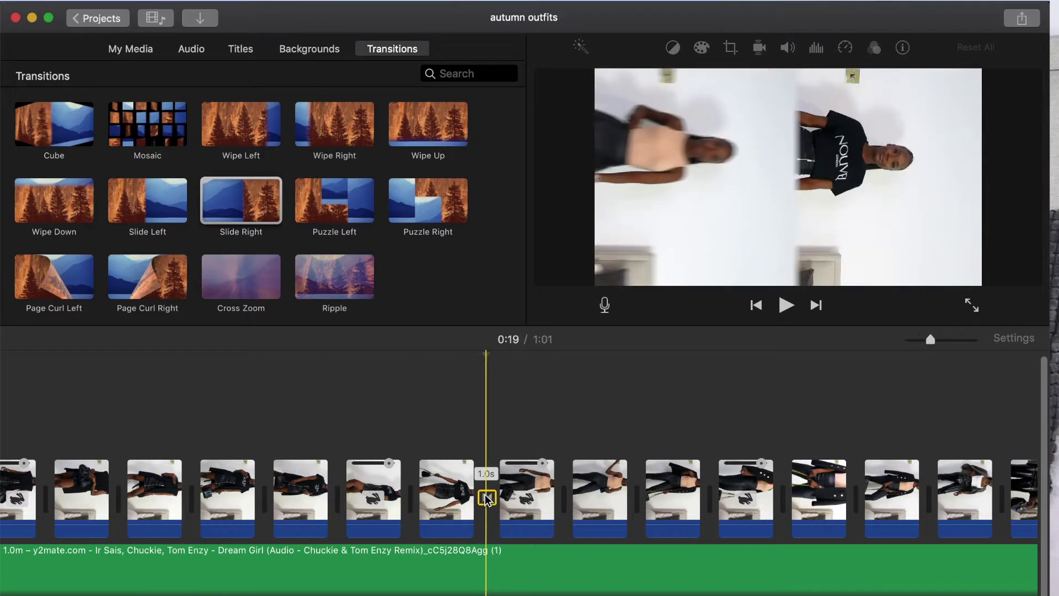
Set the Slide Right transition's duration to 0.5 seconds
double_click(486, 498)
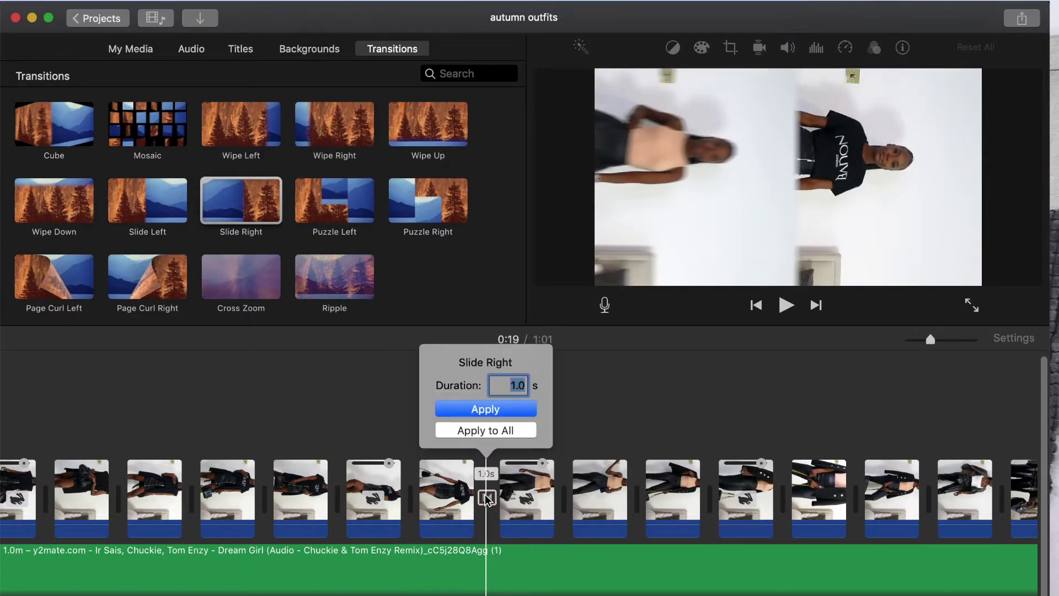
text(0.5)
key(Return)
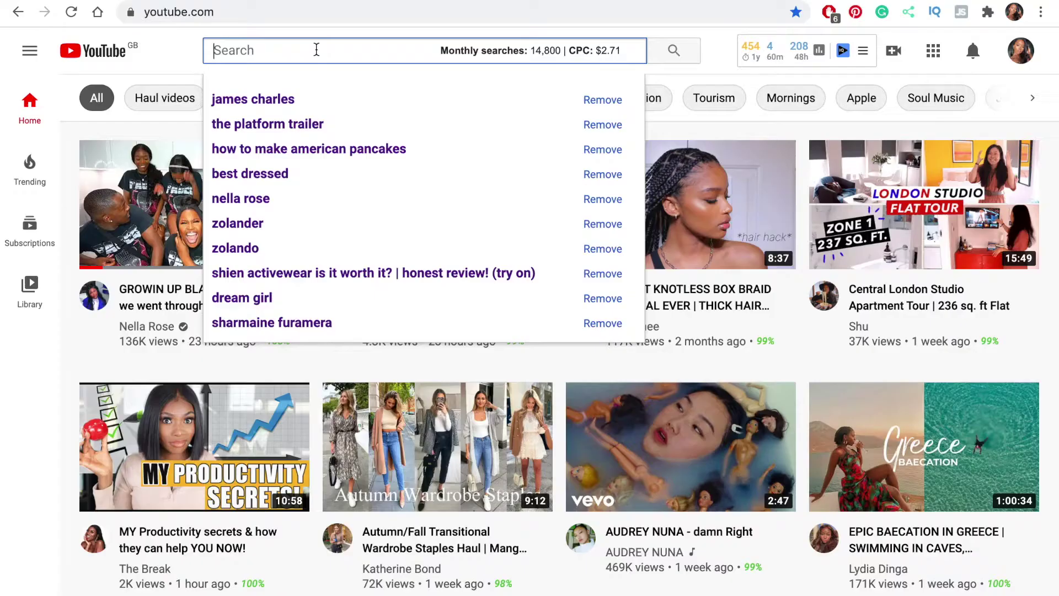
text(cop)
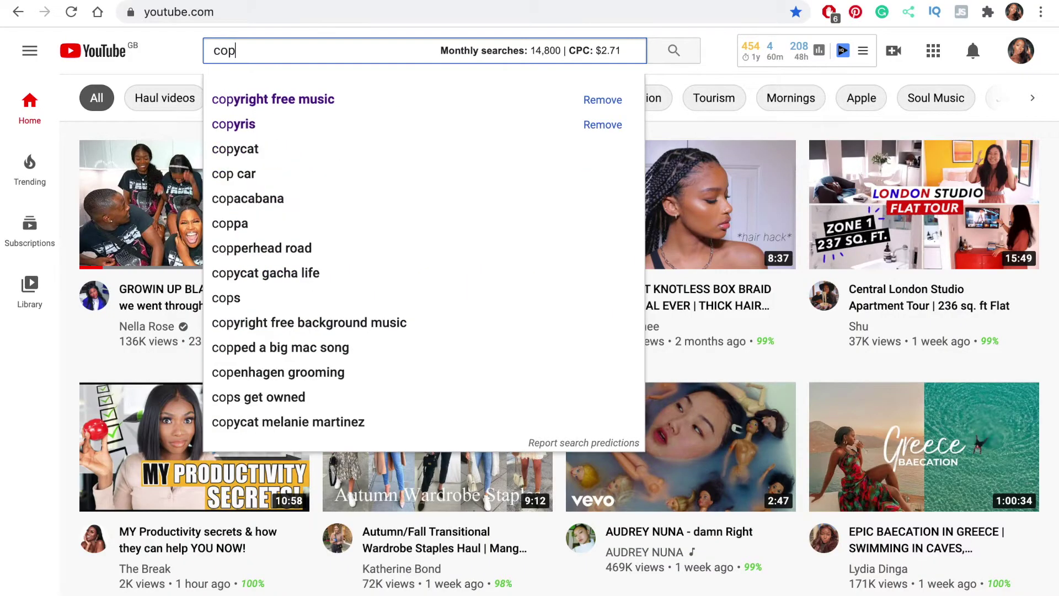
text(y)
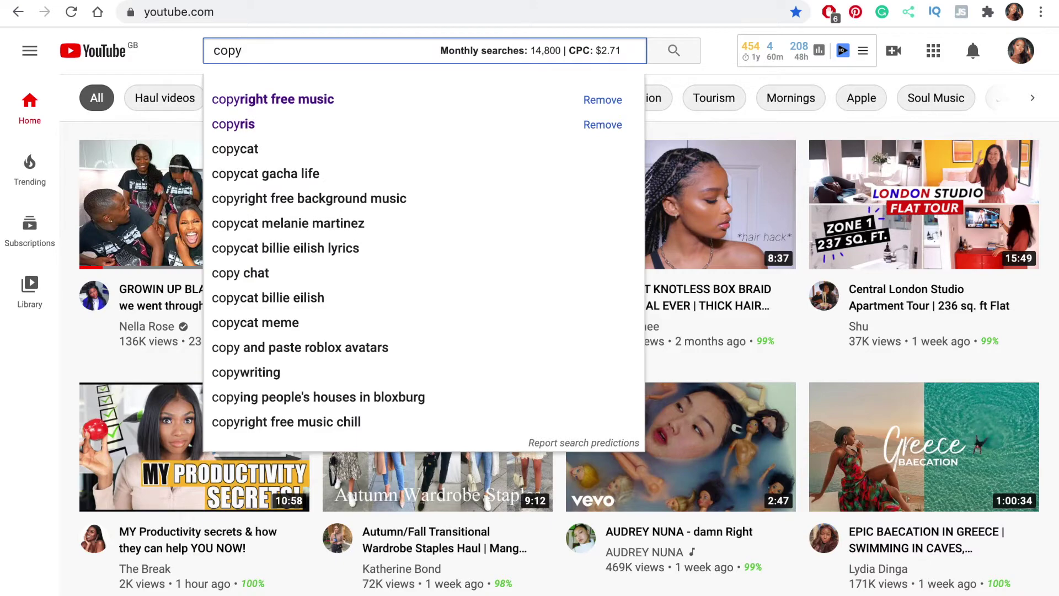
Search YouTube for 'copyright free music' and scroll through the Audio Library results
key(Down)
key(Return)
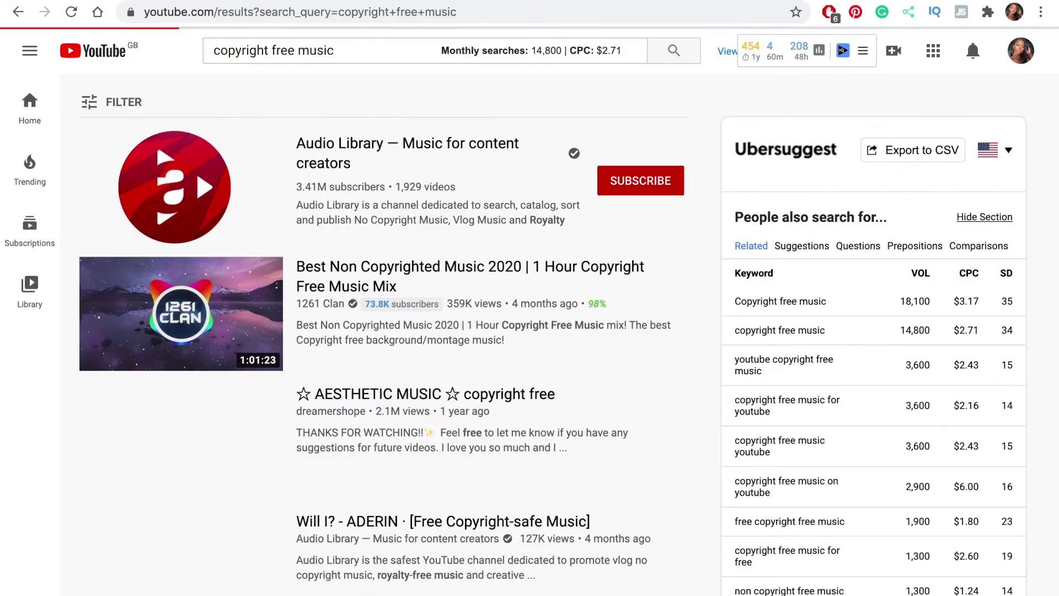
scroll(223, 377, down, 5)
scroll(222, 378, down, 11)
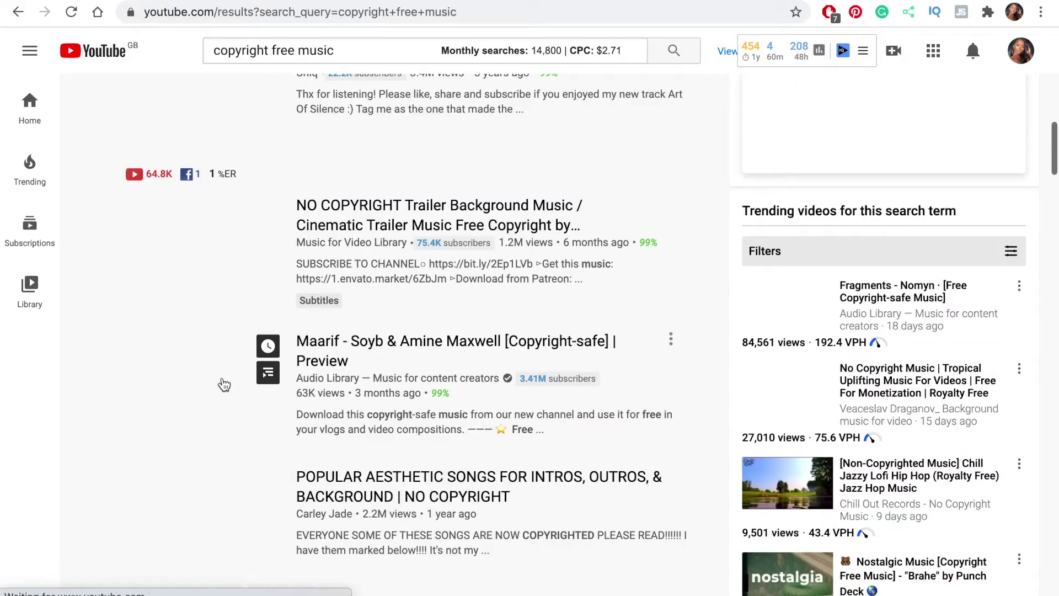
scroll(224, 384, up, 2)
scroll(303, 352, up, 12)
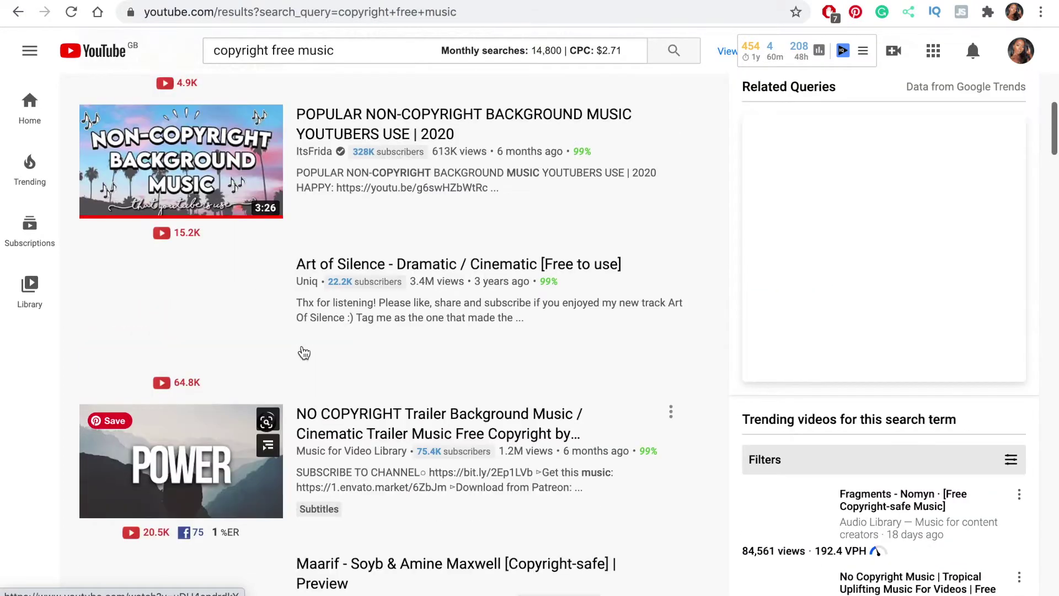
scroll(302, 352, up, 4)
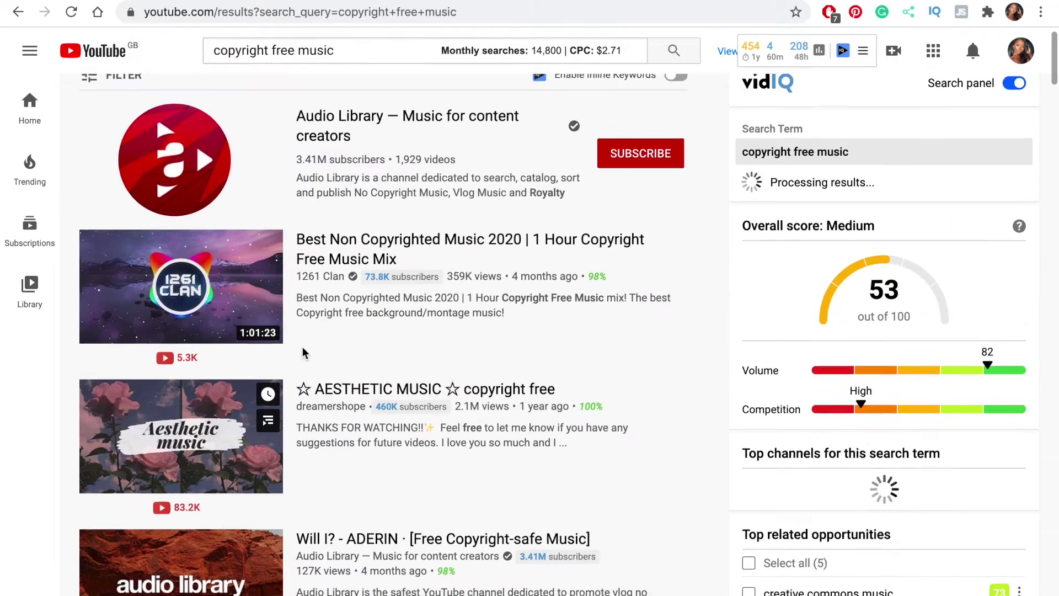
scroll(303, 353, down, 4)
scroll(304, 353, down, 10)
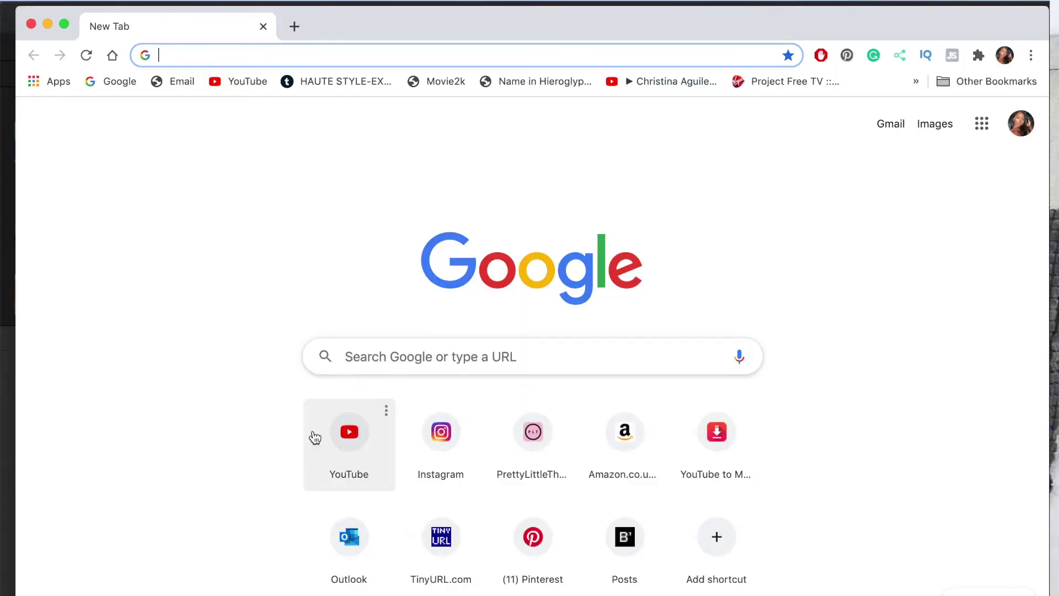
Open YouTube in the new tab and search for 'dream girl'
click(234, 81)
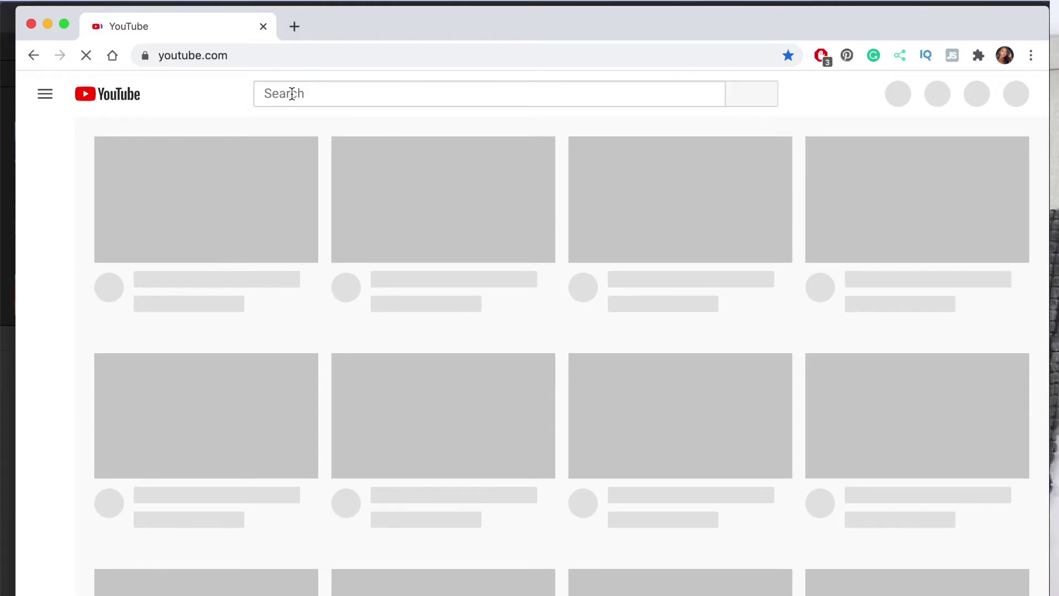
click(292, 93)
text(dream)
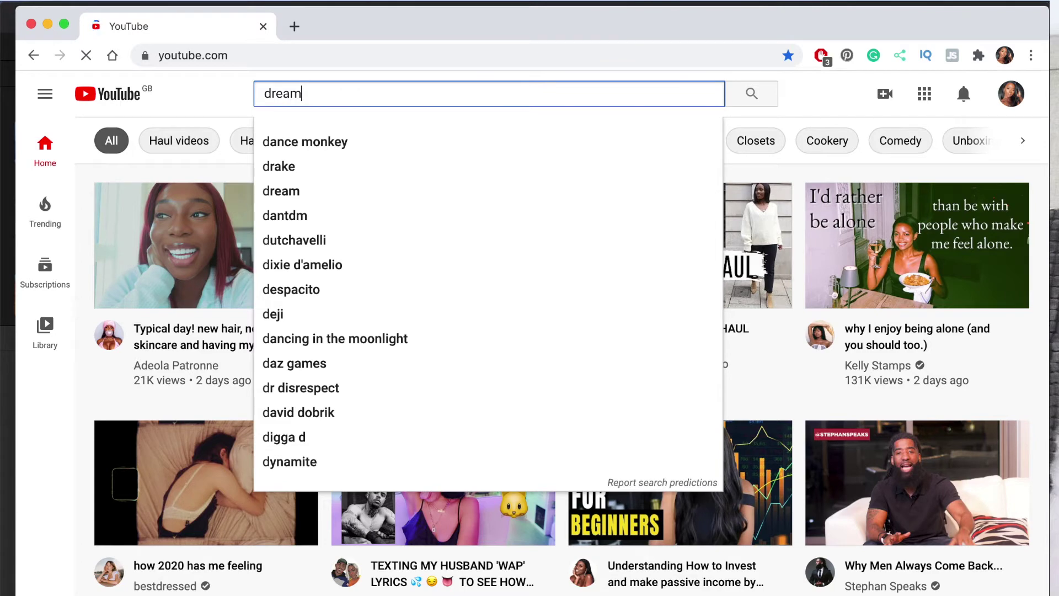
text( gir)
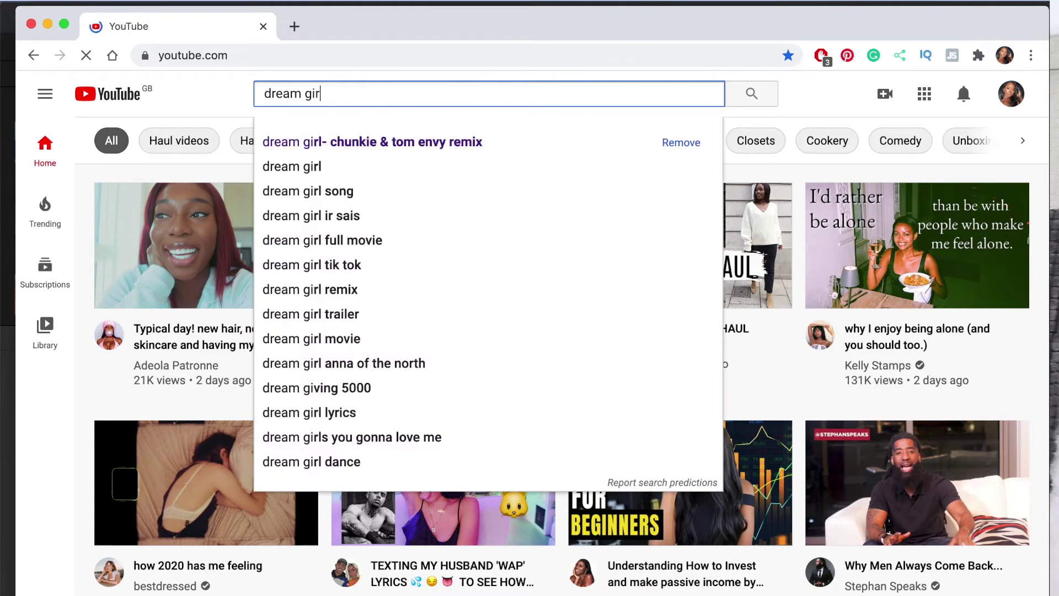
text(l)
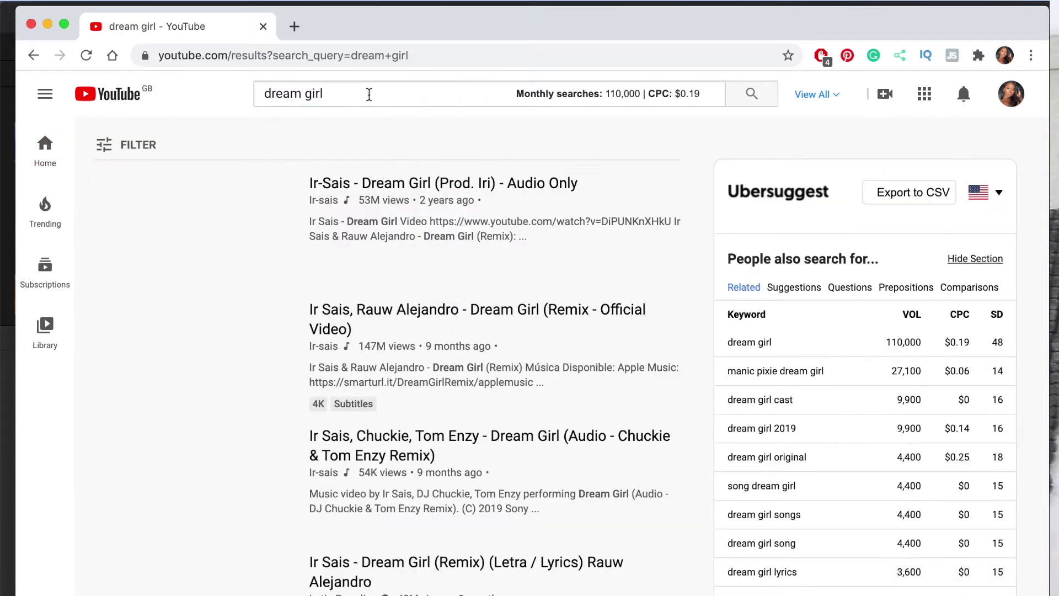
click(369, 94)
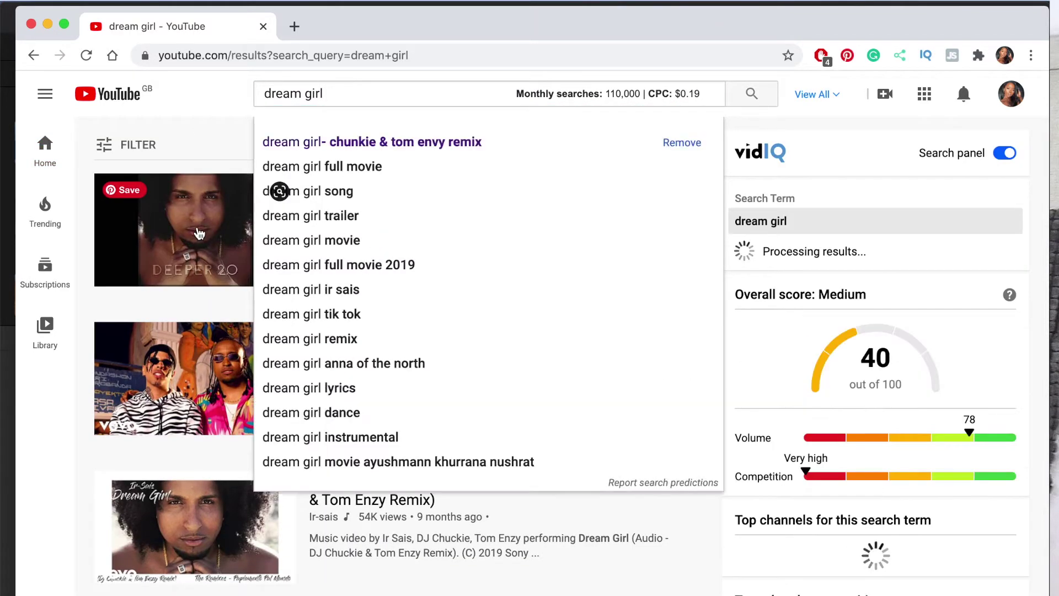
click(219, 111)
Open the Ir-Sais 'Dream Girl (Prod. Iri) - Audio Only' video, pause it, and select its address
click(223, 245)
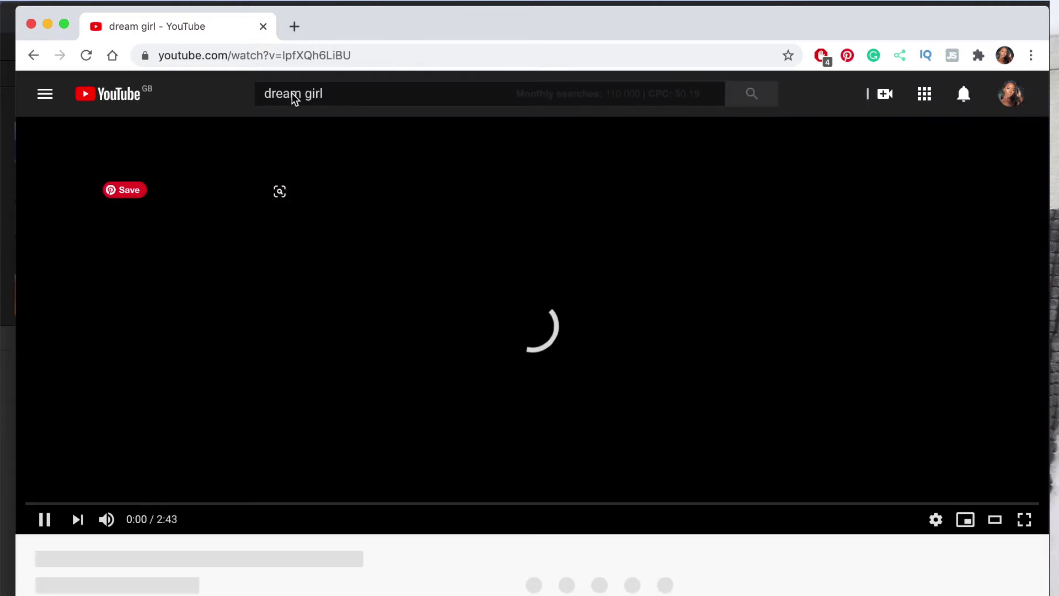
click(350, 372)
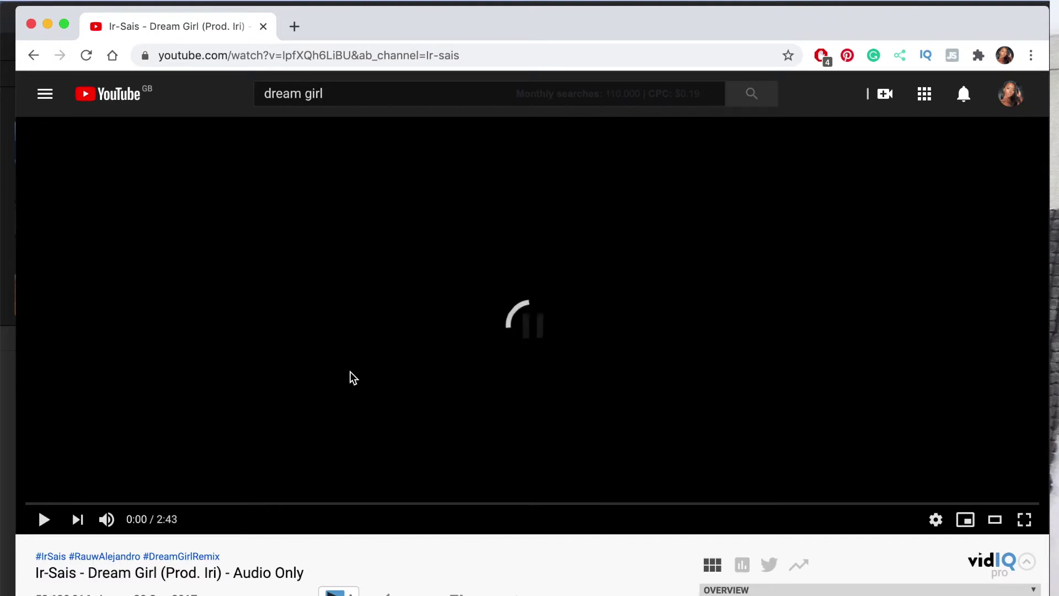
click(400, 57)
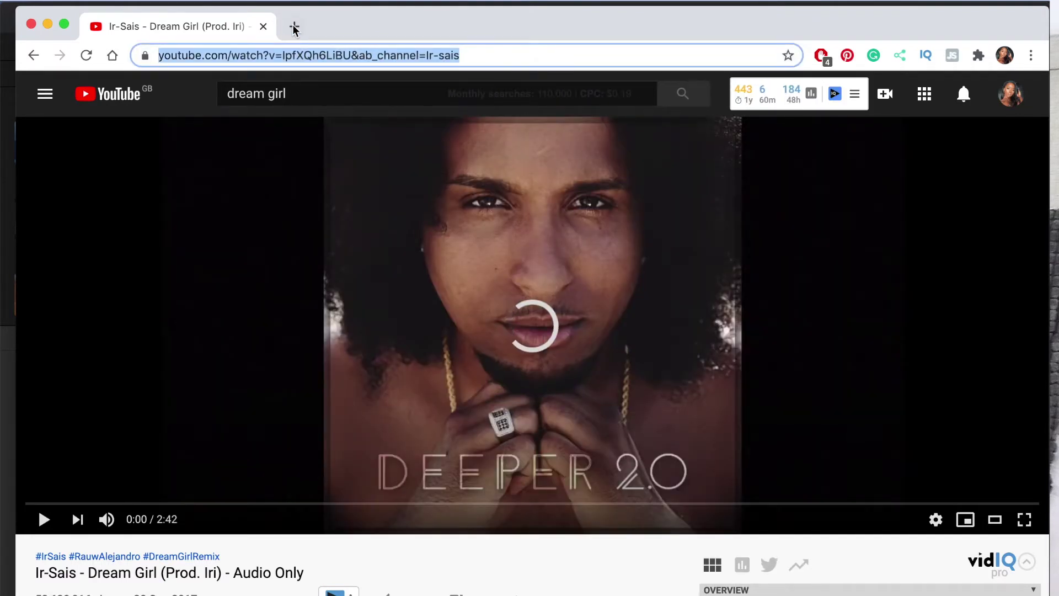
click(294, 27)
Open the 'YouTube to MP3 Converter' bookmark to load y2mate in the new tab
click(1030, 55)
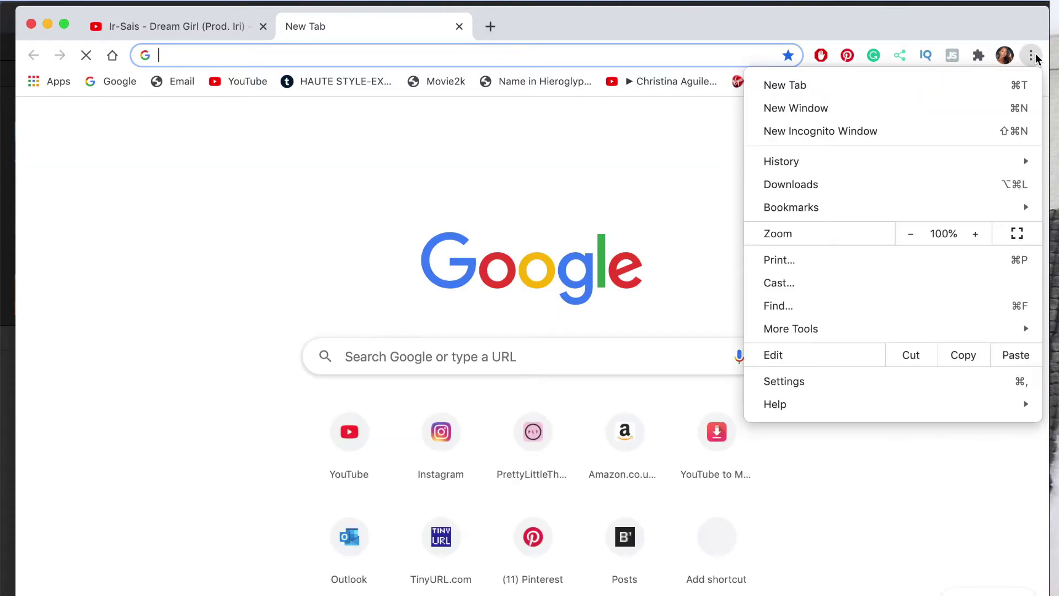
mouse_move(772, 210)
scroll(628, 365, down, 20)
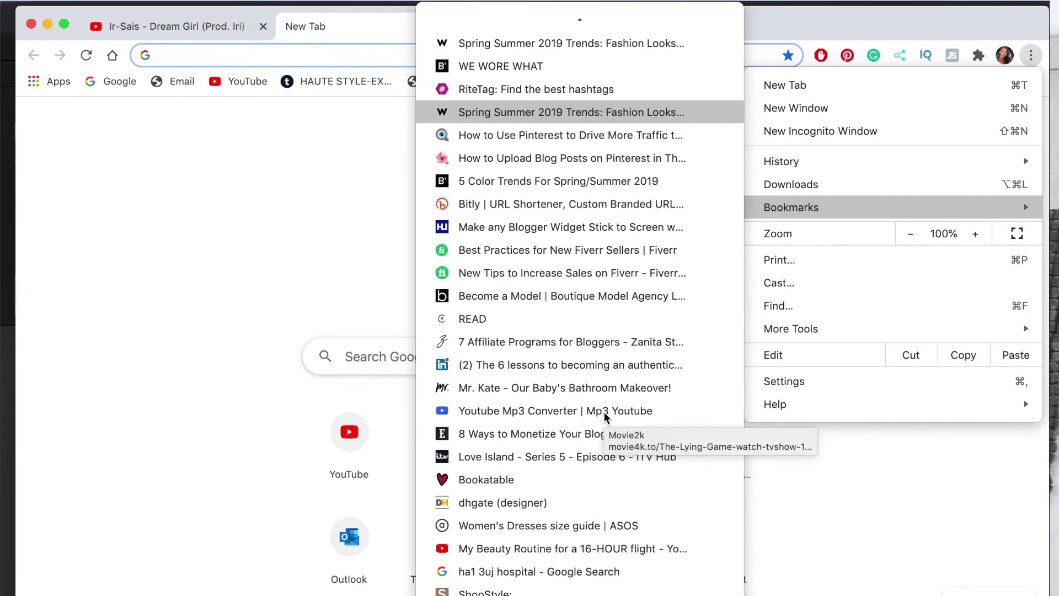
scroll(606, 414, down, 15)
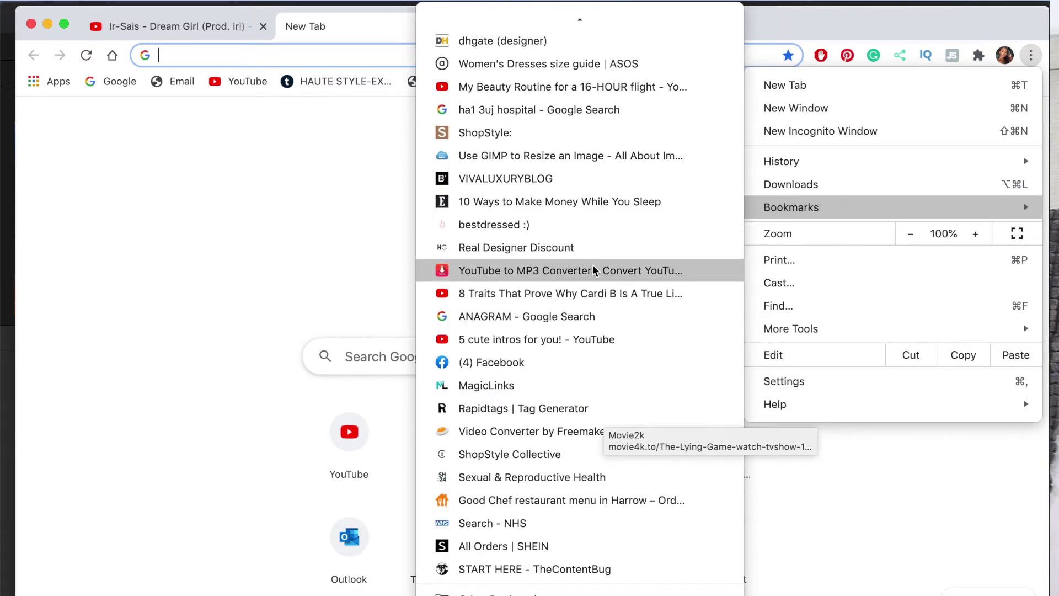
click(594, 271)
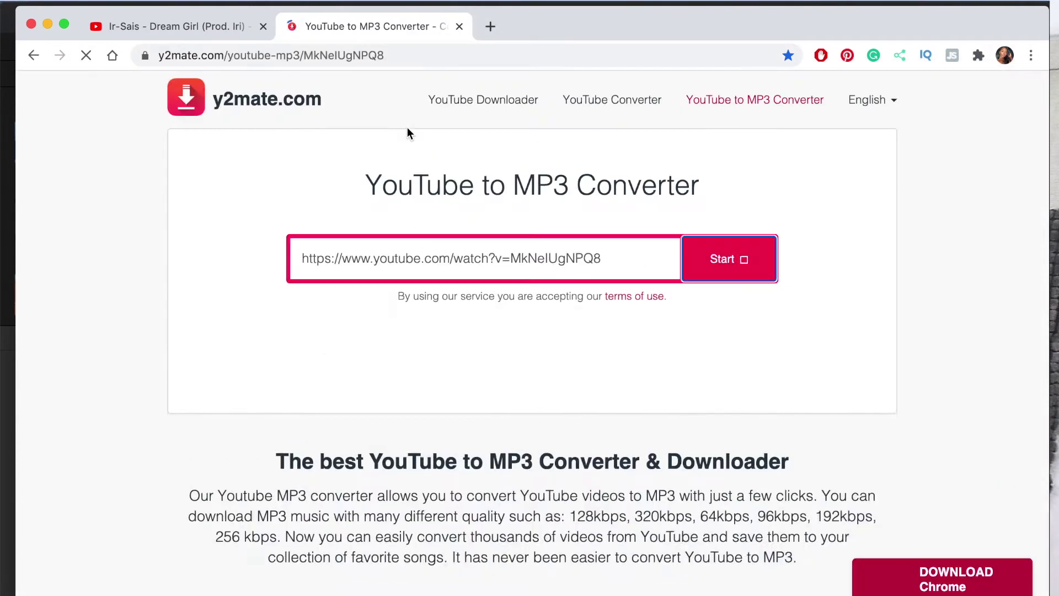
Replace the converter's link with the Dream Girl video address and start the MP3 download
click(587, 259)
drag(412, 255, 345, 244)
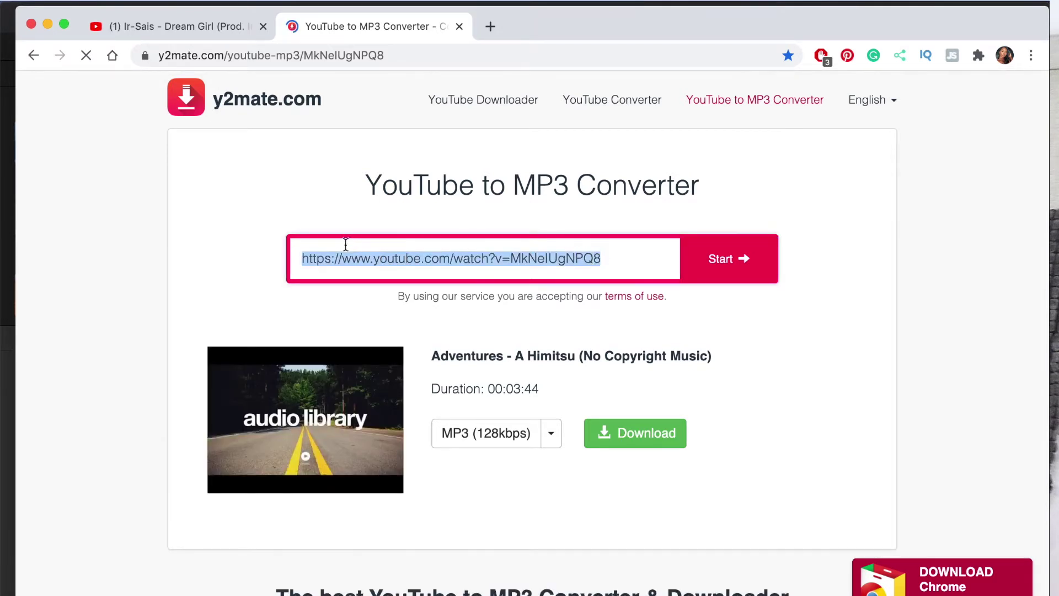
key(super+v)
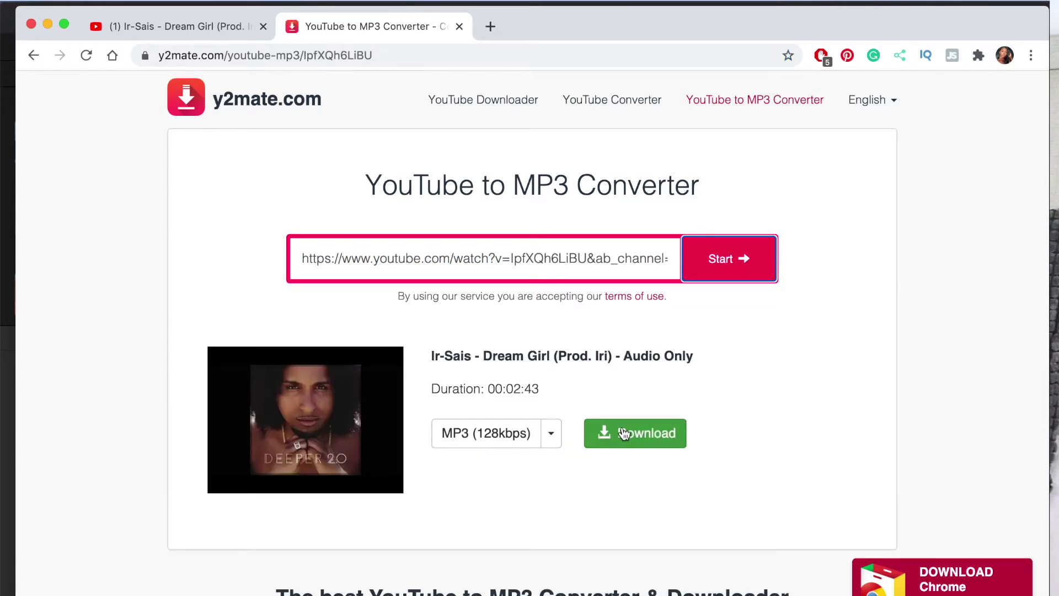
click(623, 432)
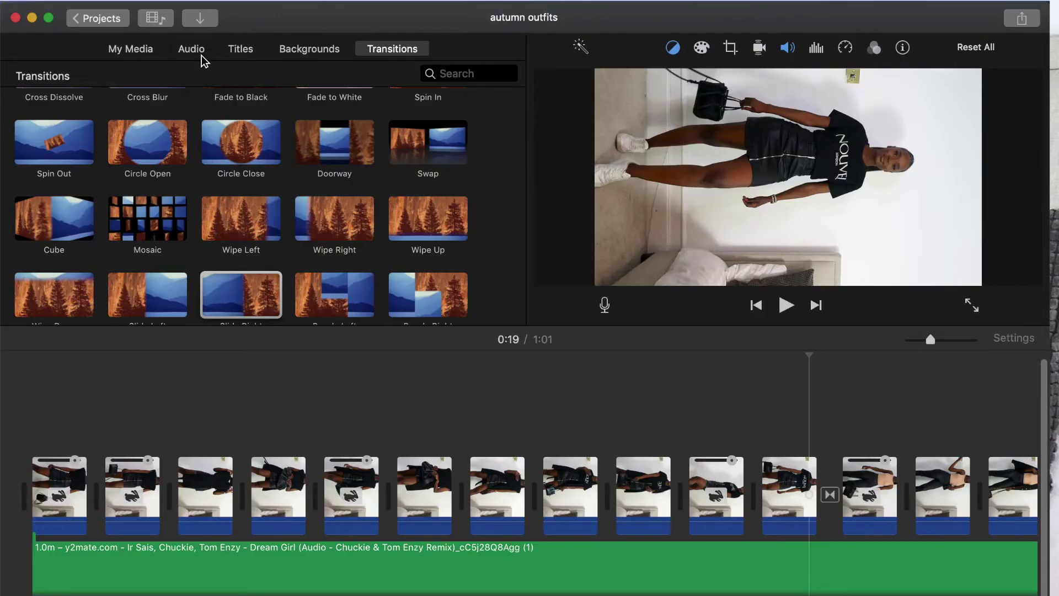
Check iMovie's audio library, then download the Dream Girl song as an .mp3
click(200, 53)
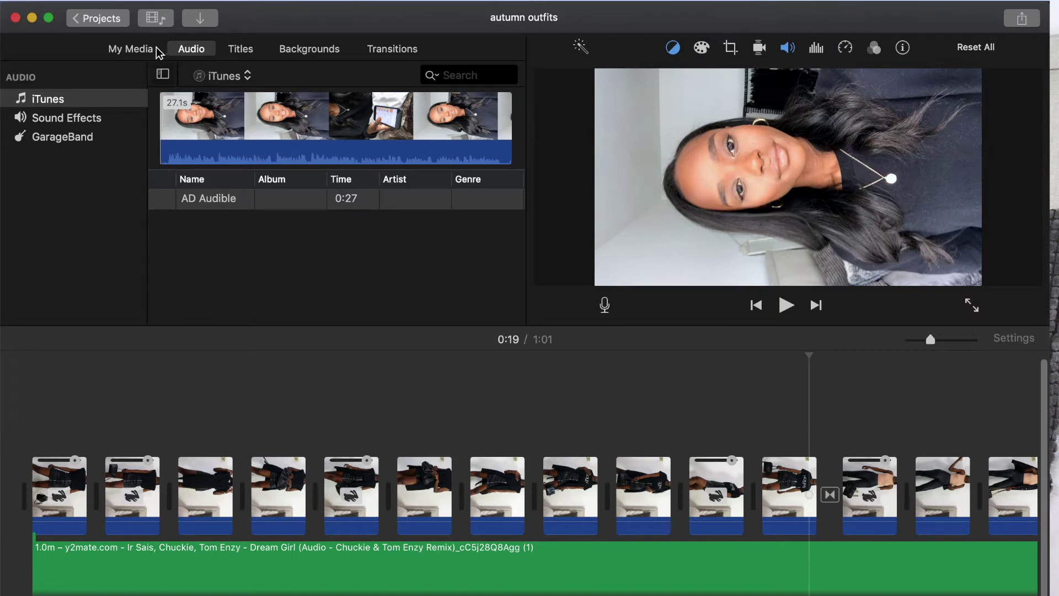
click(147, 51)
click(189, 47)
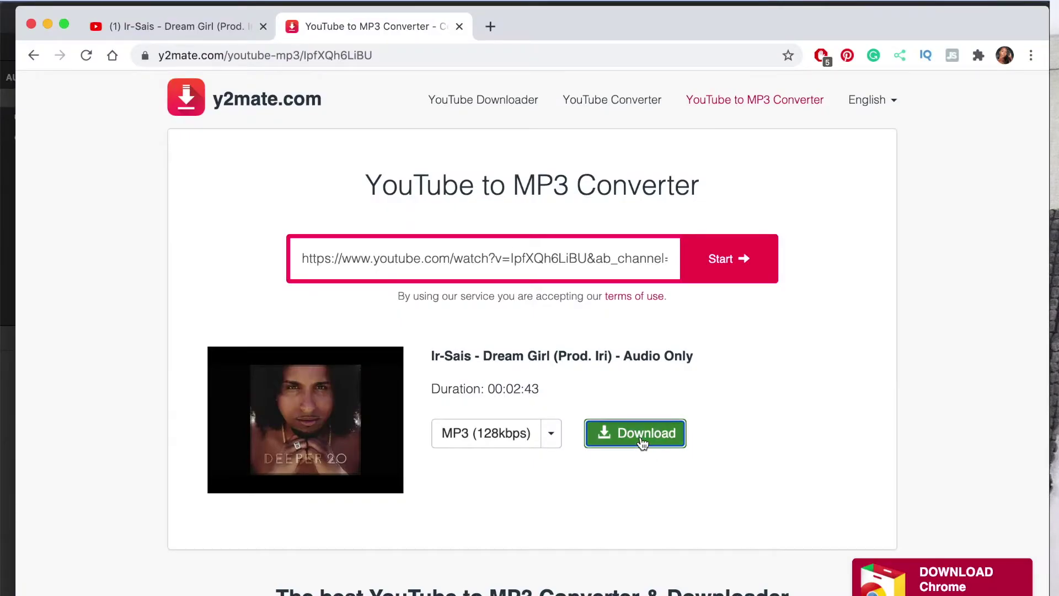
click(643, 438)
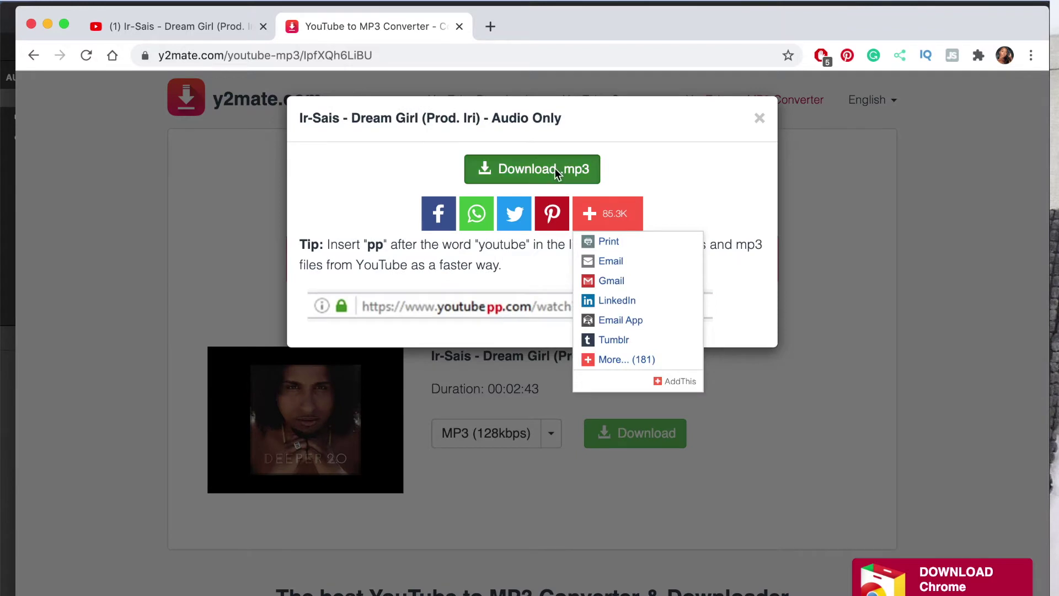
click(555, 169)
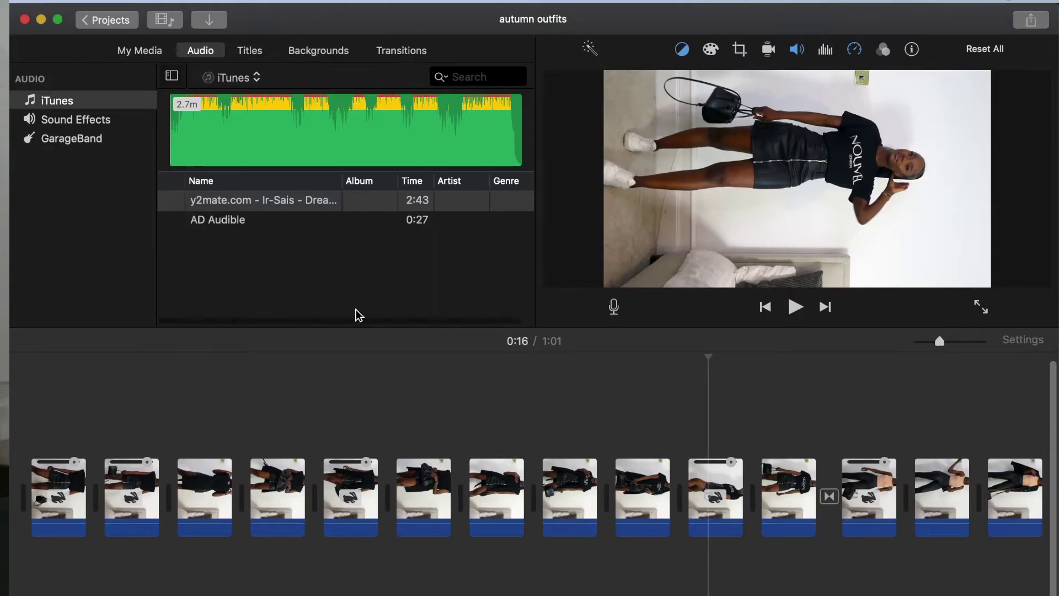
Place the 2:43 Dream Girl song under the outfit clips and lower its volume to about 28%
click(315, 207)
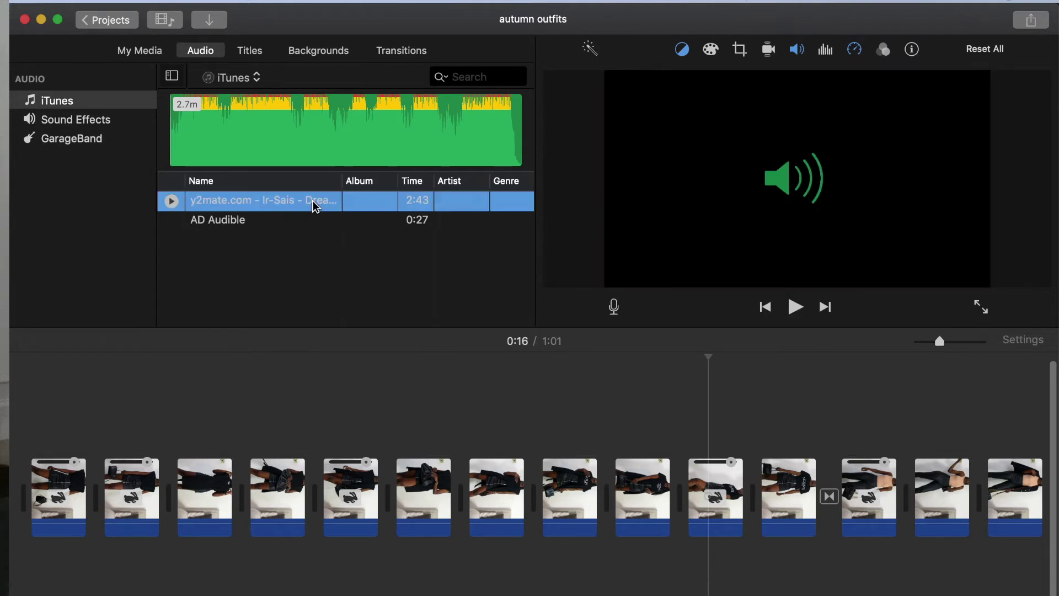
drag(239, 565, 64, 563)
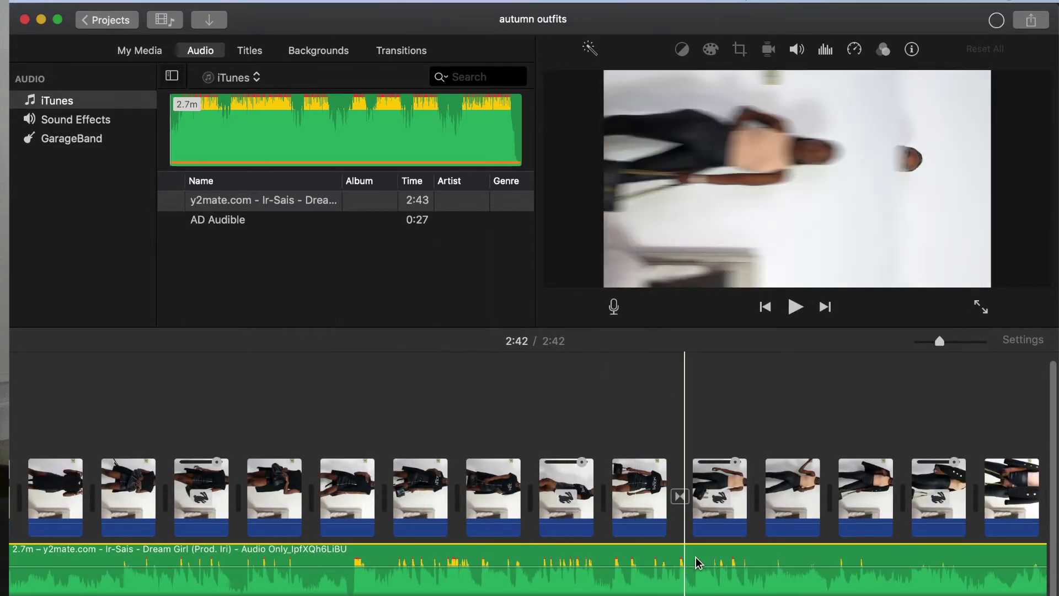
scroll(693, 561, right, 5)
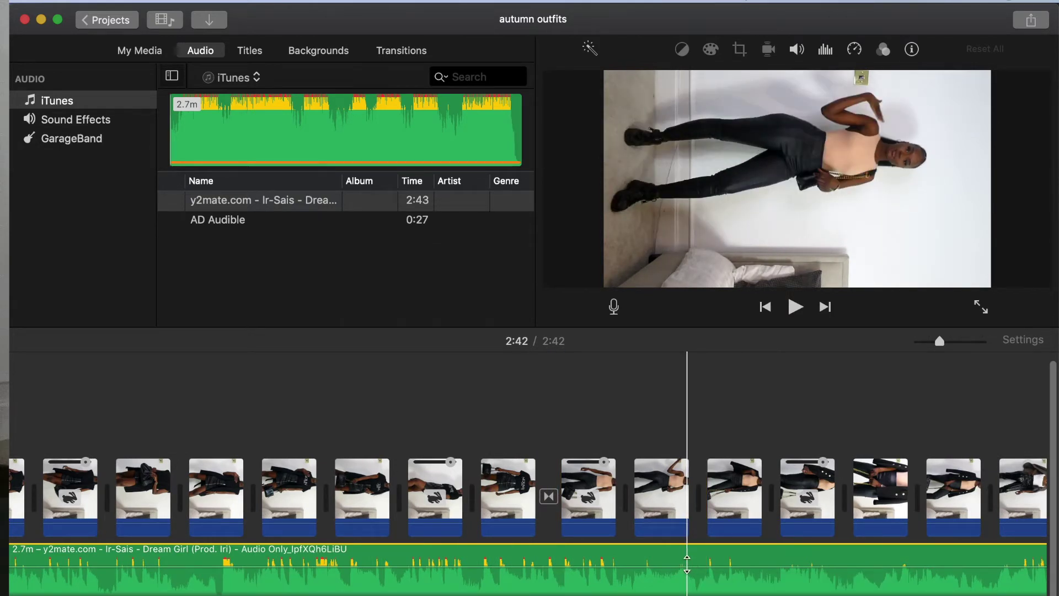
drag(689, 566, 687, 592)
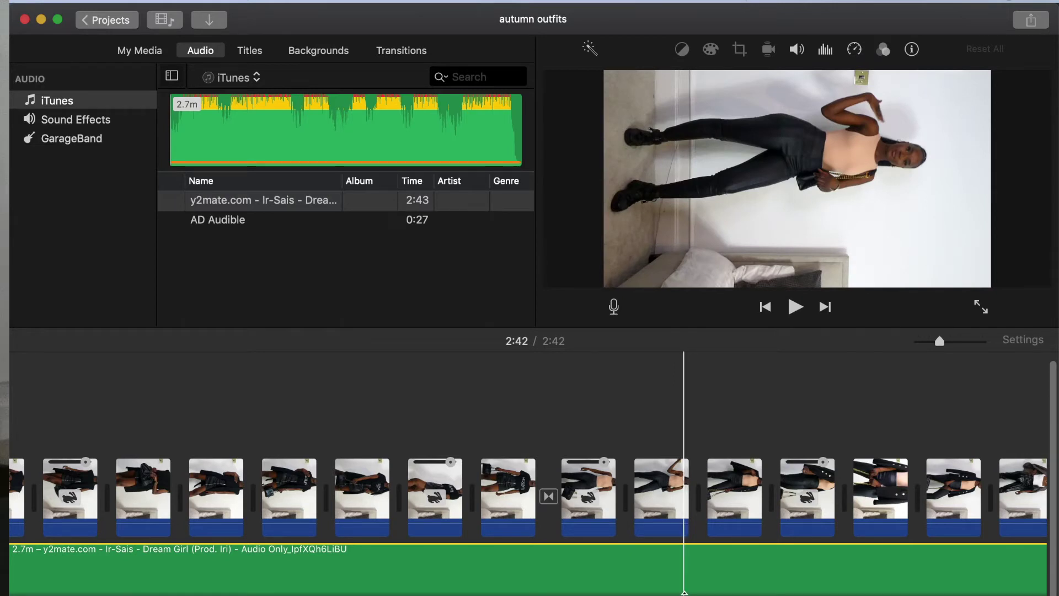
drag(684, 592, 682, 569)
scroll(681, 570, right, 10)
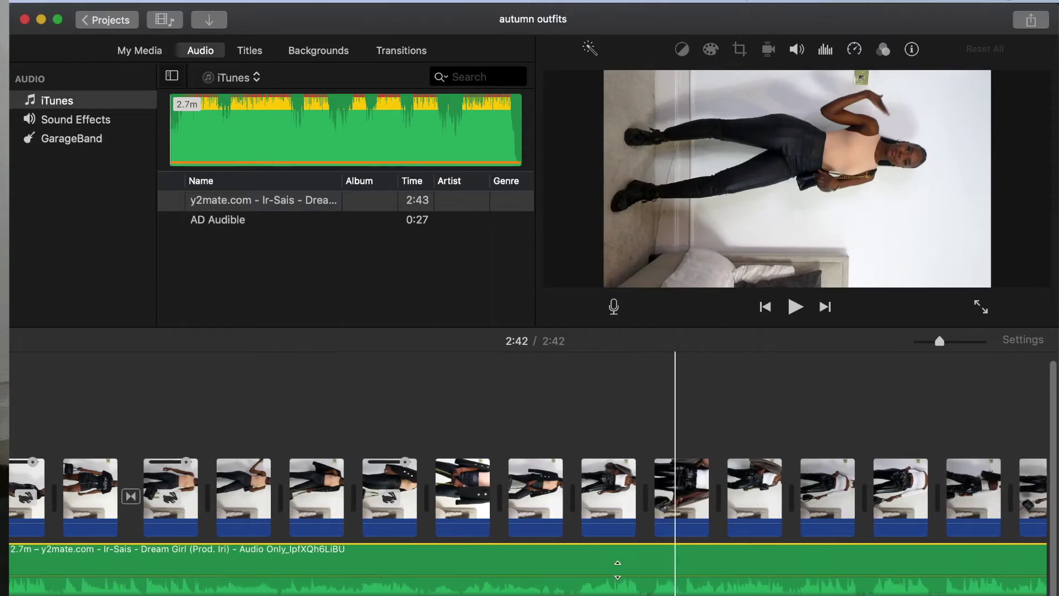
Split the Dream Girl song at 0:29 and delete the first 29.7-second part
right_click(697, 560)
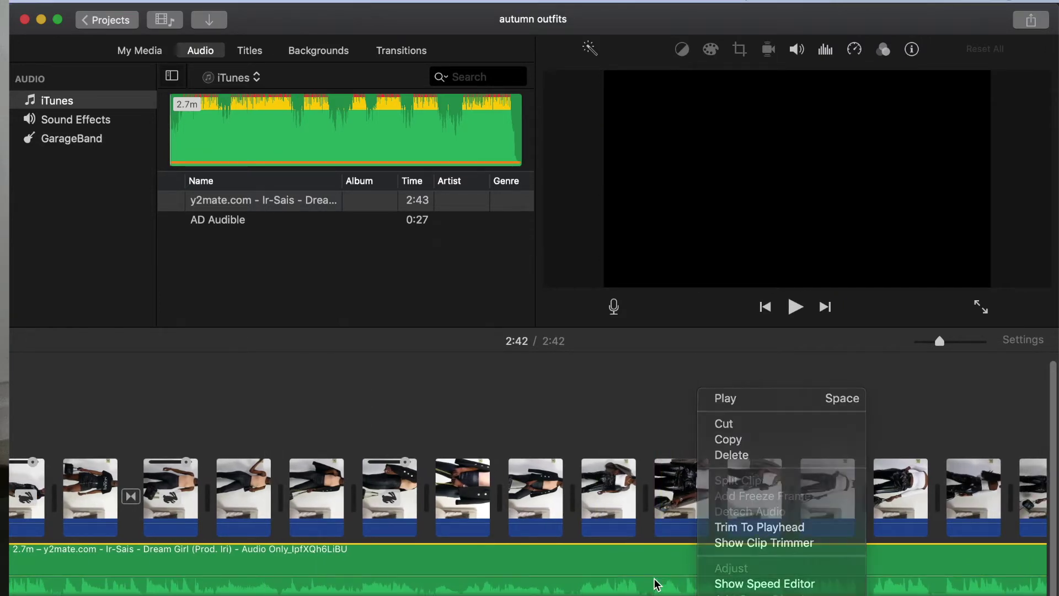
click(657, 580)
click(651, 568)
click(628, 566)
right_click(628, 566)
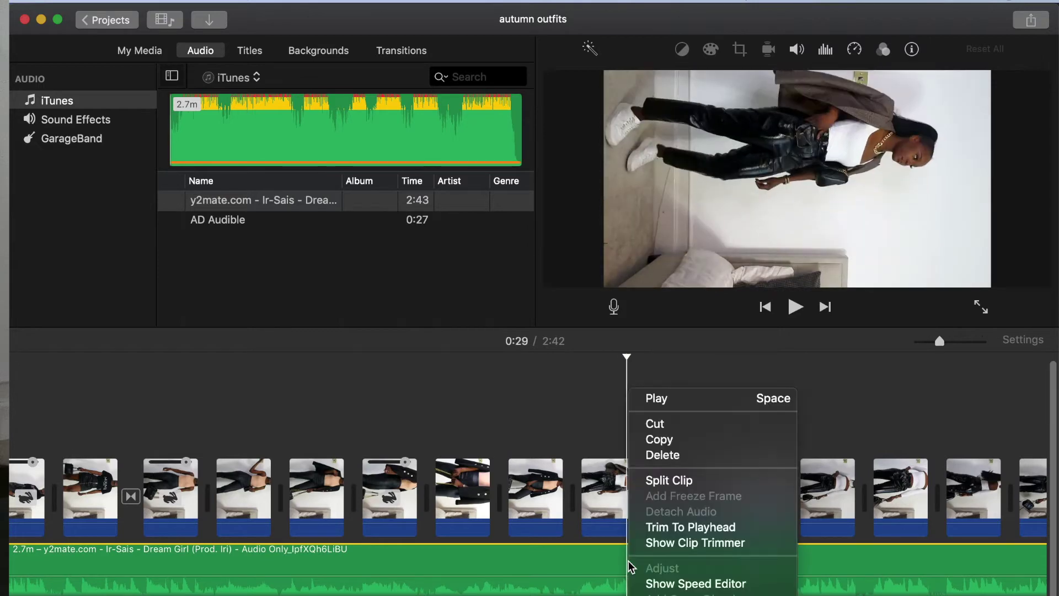
click(657, 479)
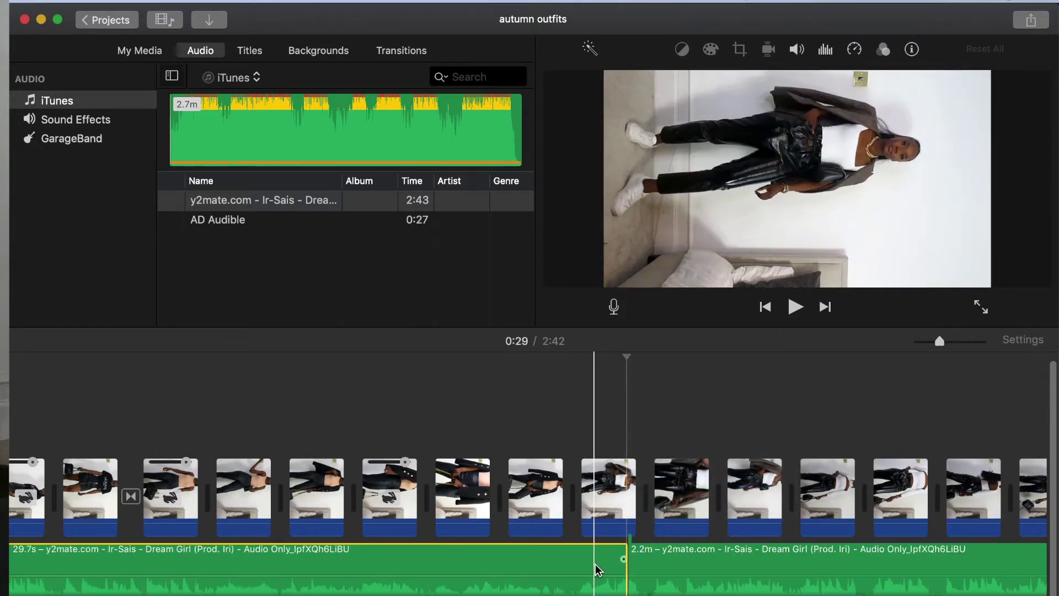
key(Delete)
Move the remaining 2.2-minute song clip to the start of the project
drag(732, 553, 284, 543)
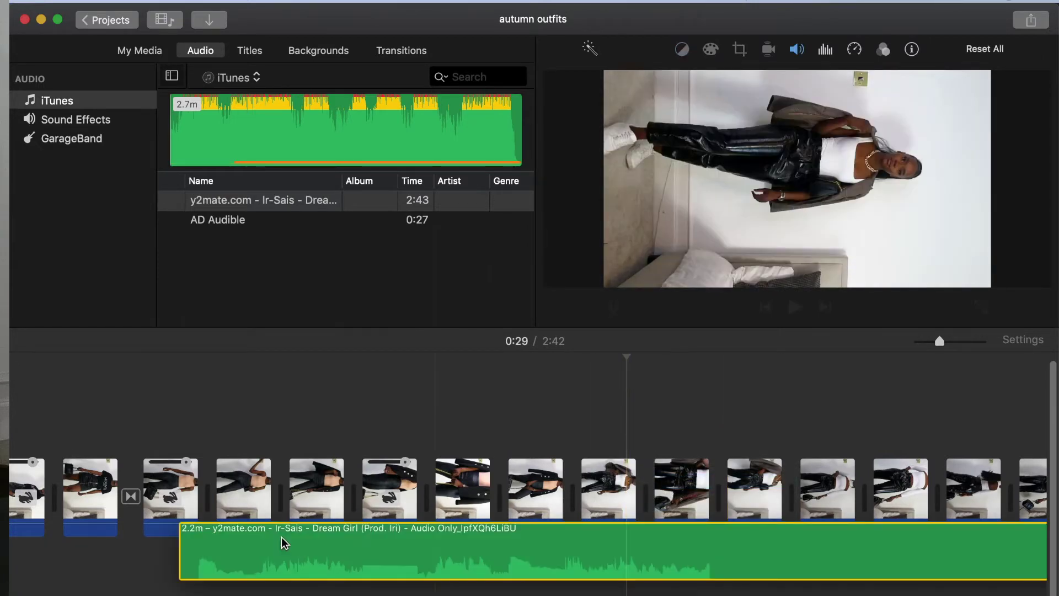
scroll(283, 543, left, 10)
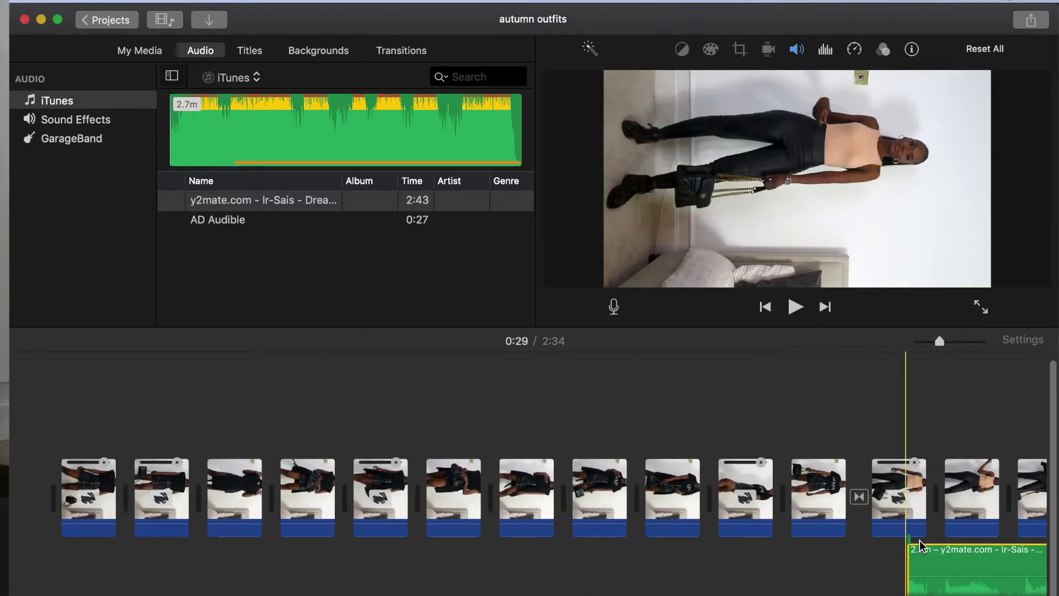
drag(941, 554, 11, 557)
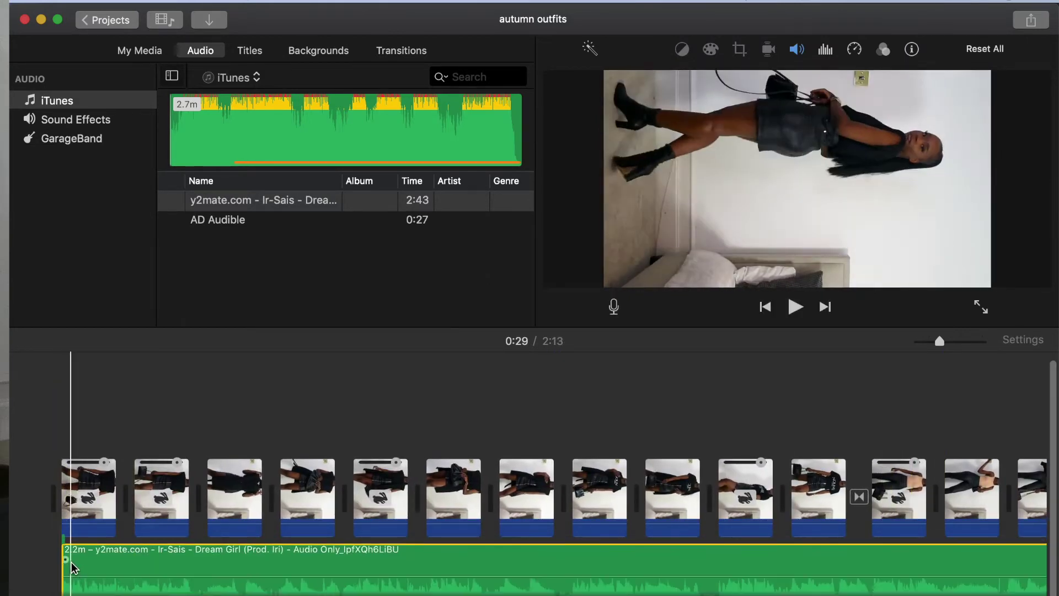
click(30, 528)
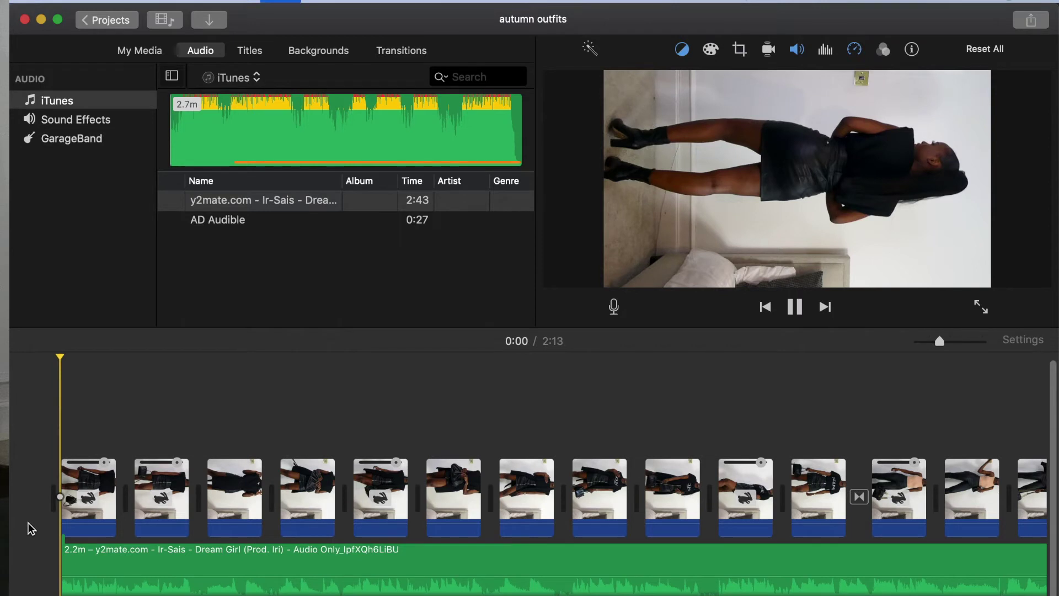
Preview the project with the Dream Girl track and raise its volume to 126%
key(space)
key(space)
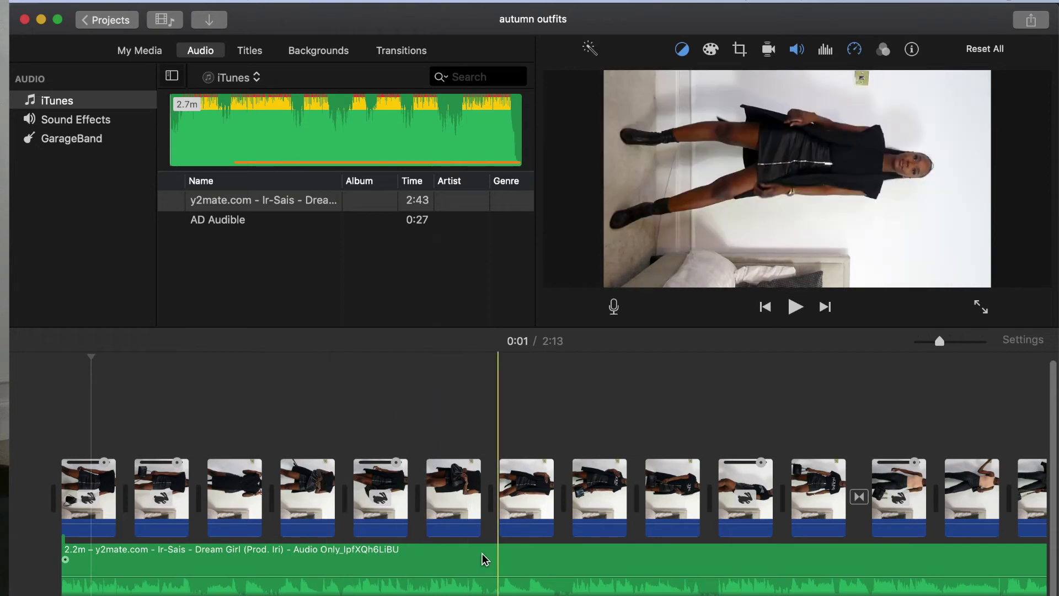
scroll(558, 567, right, 5)
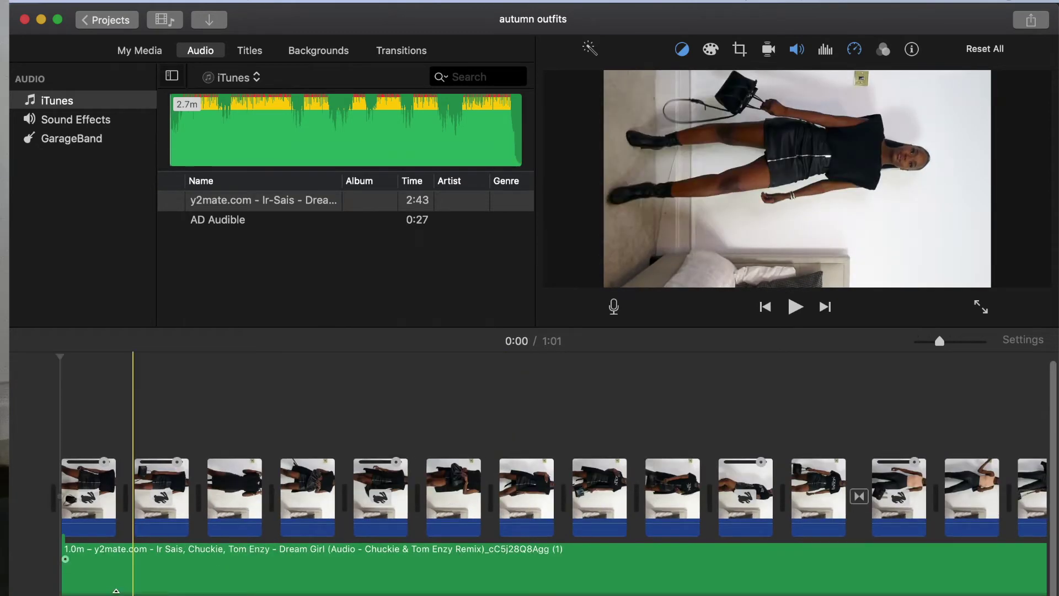
mouse_move(114, 554)
mouse_down()
mouse_move(115, 580)
mouse_move(116, 570)
mouse_up()
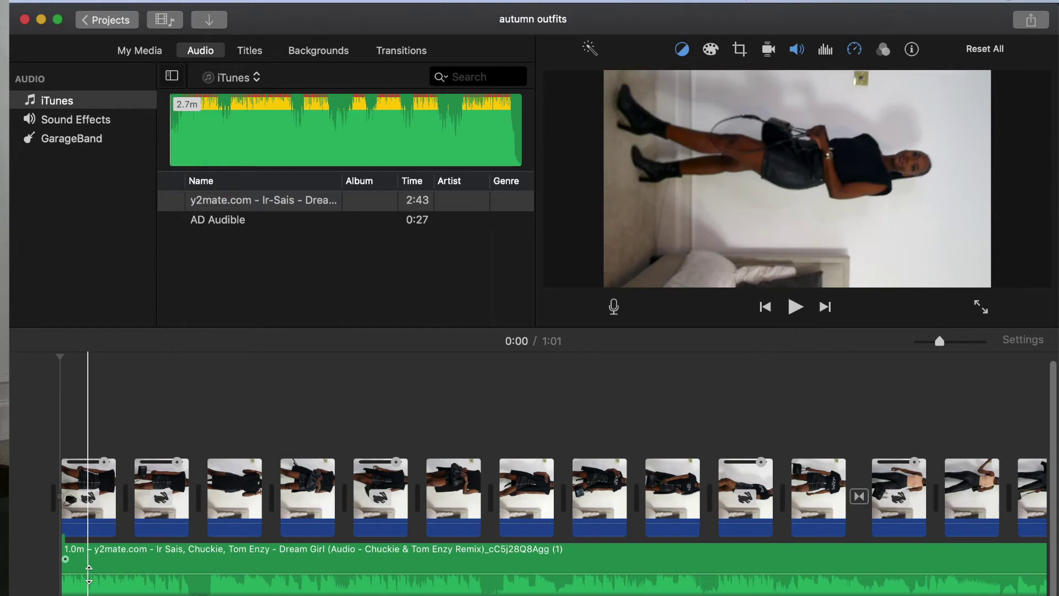
drag(94, 573, 94, 572)
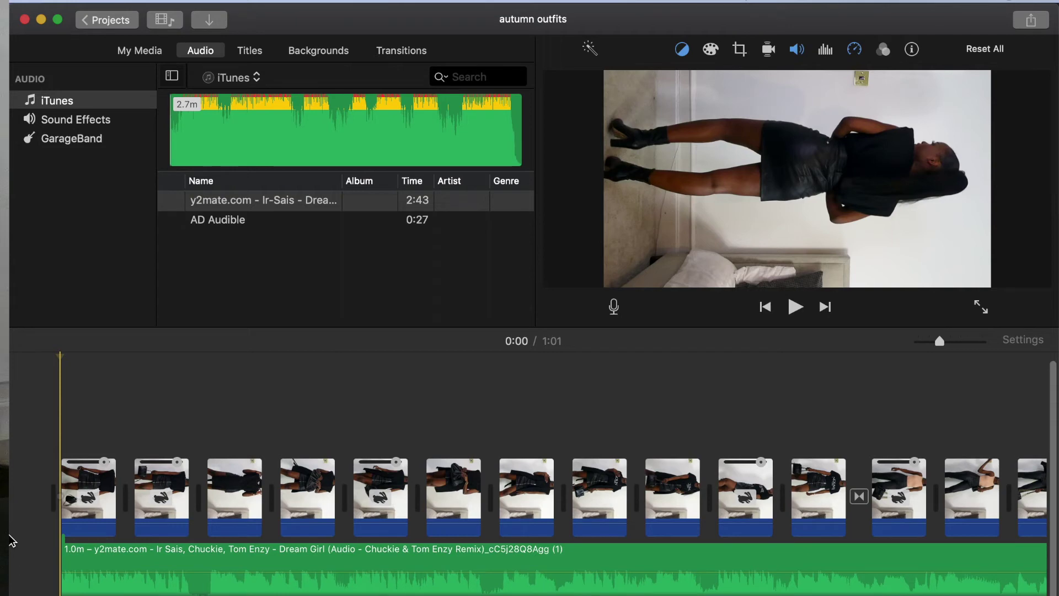
scroll(14, 540, right, 10)
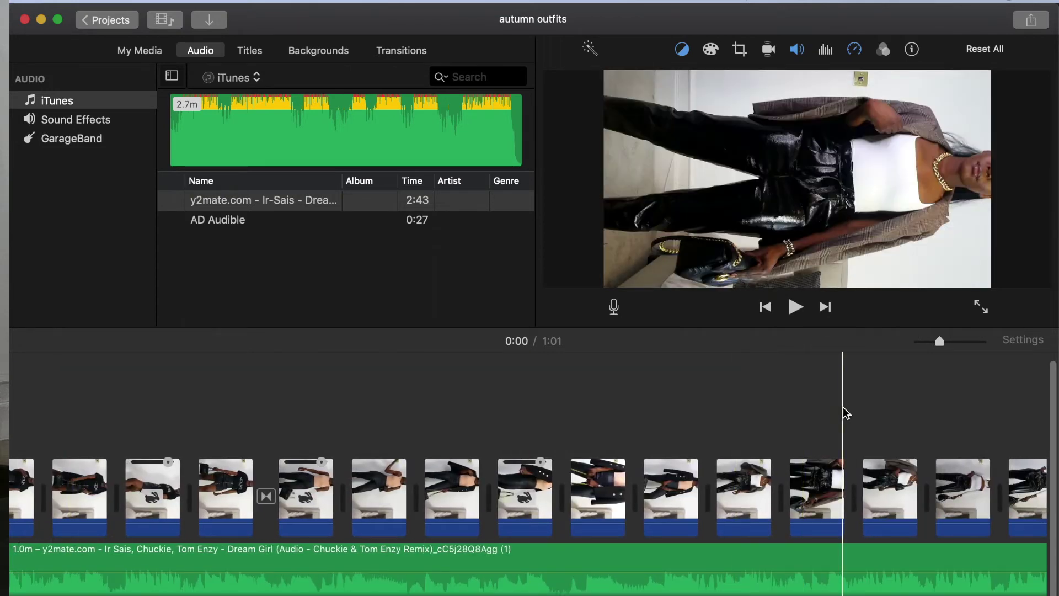
scroll(845, 411, right, 8)
scroll(666, 462, right, 5)
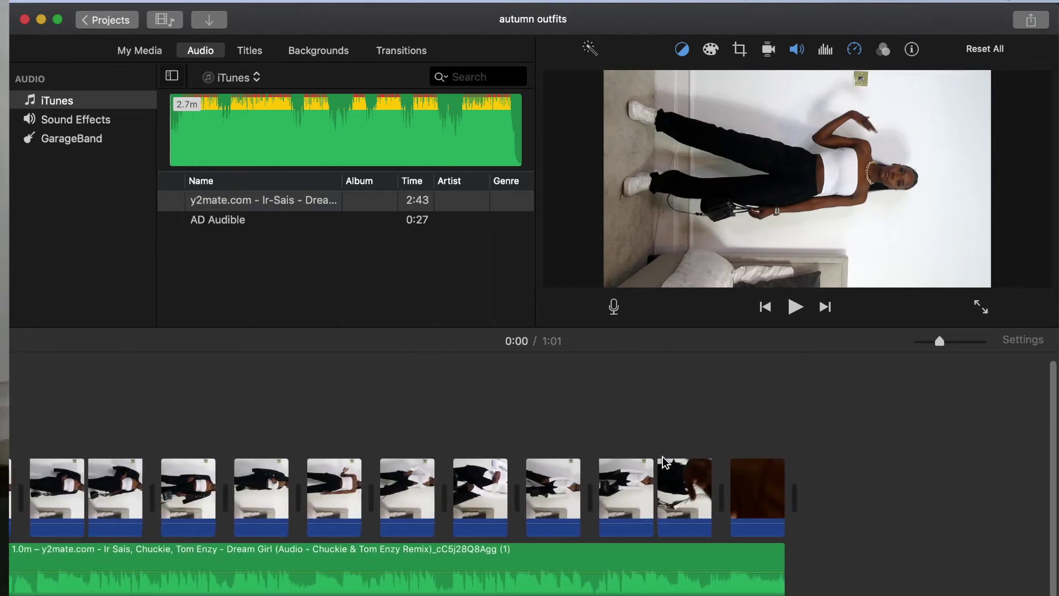